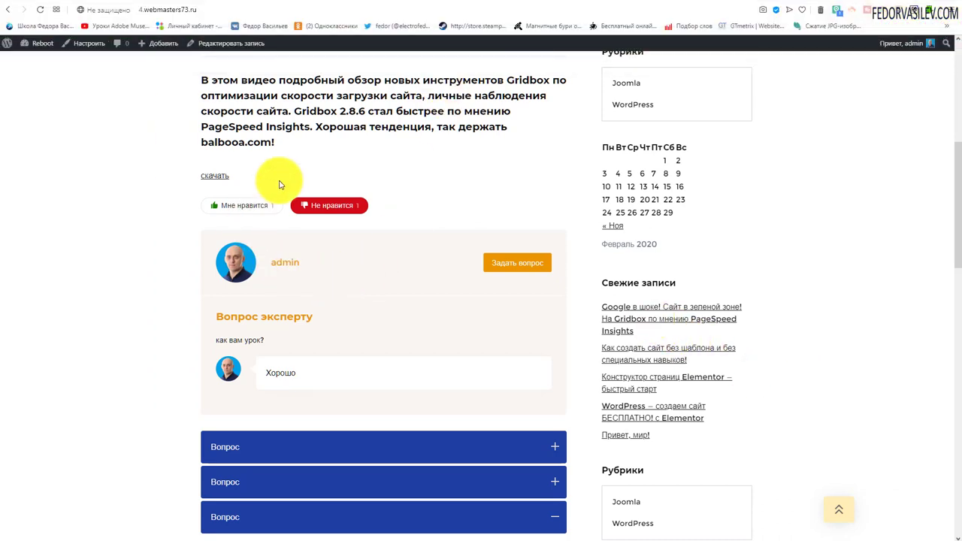
Examine the like buttons, expert question block and FAQ accordion in the published post.
scroll(376, 268, "down", 1)
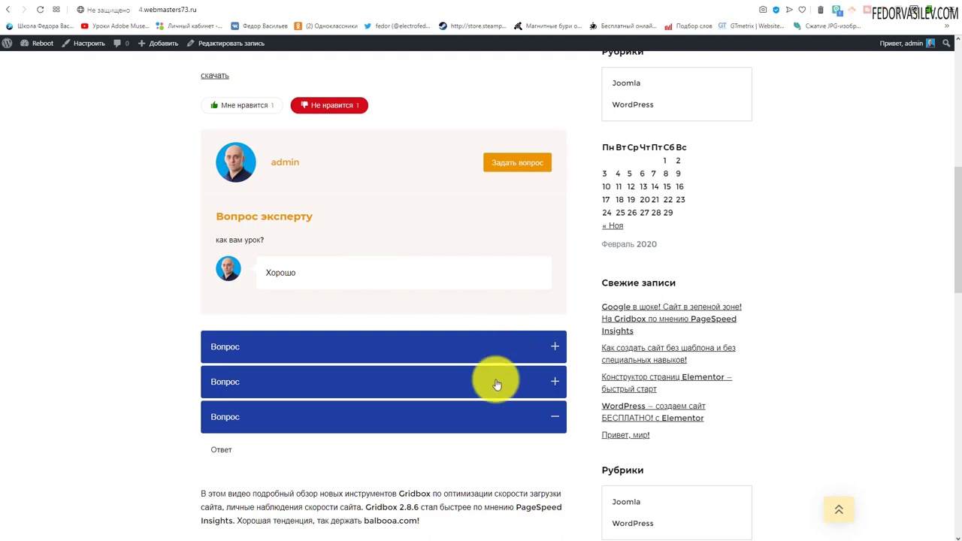
scroll(526, 380, "up", 3)
scroll(359, 289, "down", 2)
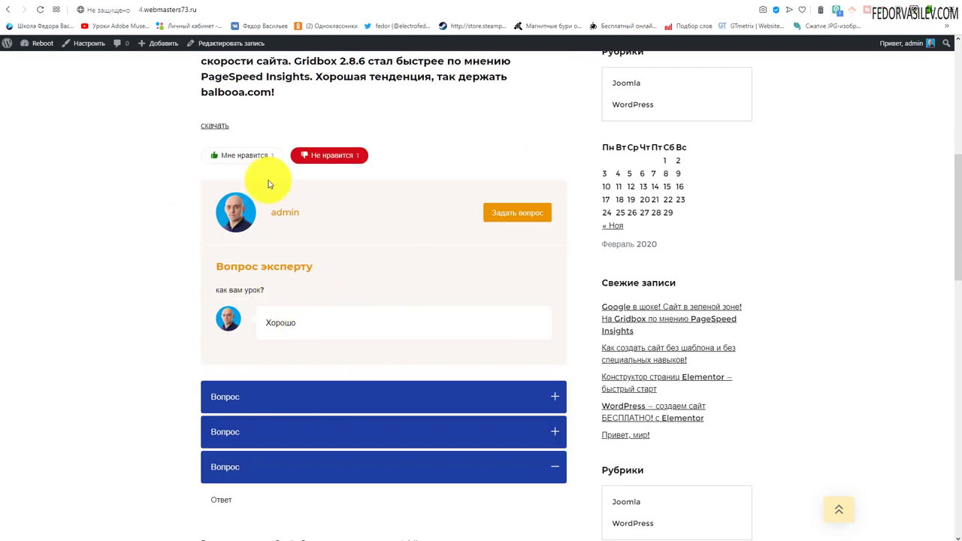
scroll(308, 301, "down", 1)
scroll(313, 340, "up", 1)
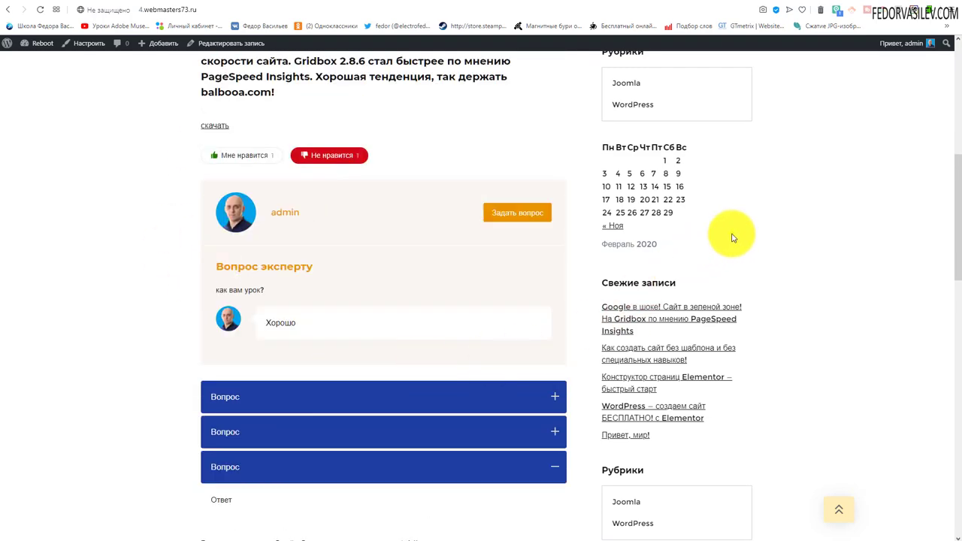
Inspect the post in the developer tools' 430-pixel-wide mobile view and expand the first FAQ question.
right_click(730, 235)
left_click(759, 421)
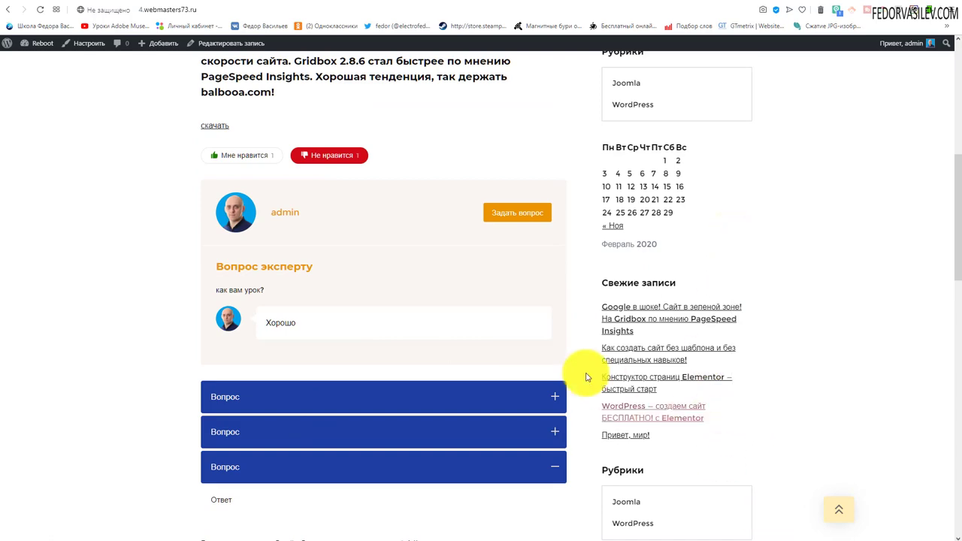
scroll(180, 266, "down", 2)
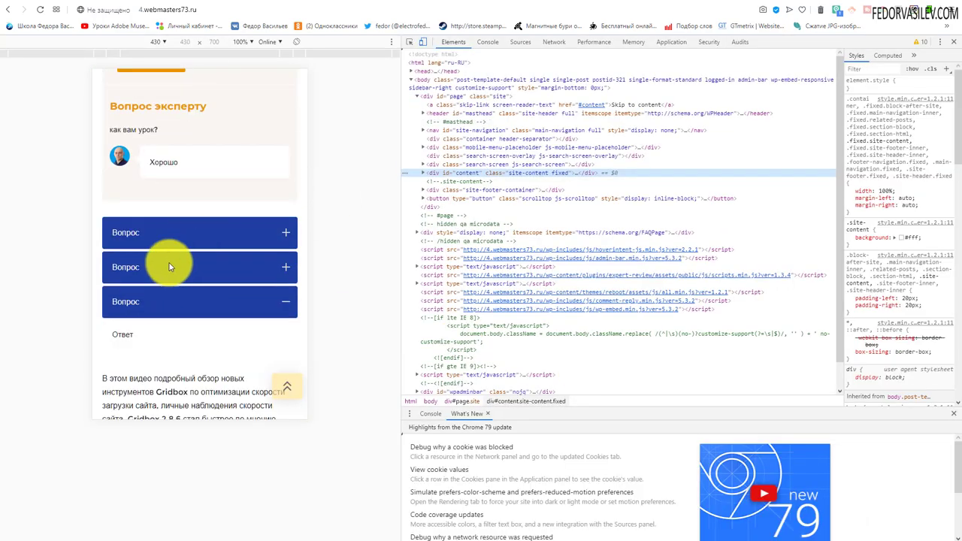
left_click(179, 229)
scroll(199, 305, "up", 3)
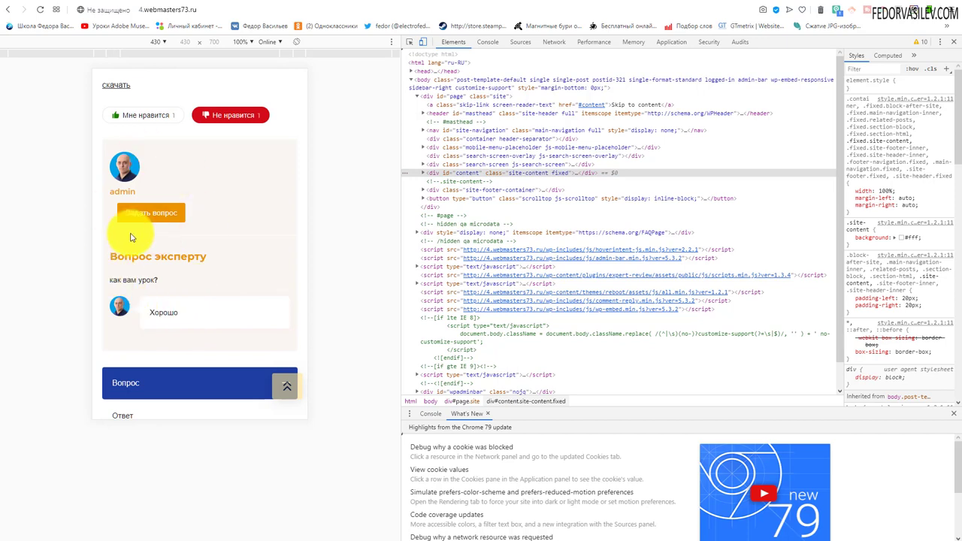
scroll(183, 259, "up", 1)
scroll(225, 258, "down", 3)
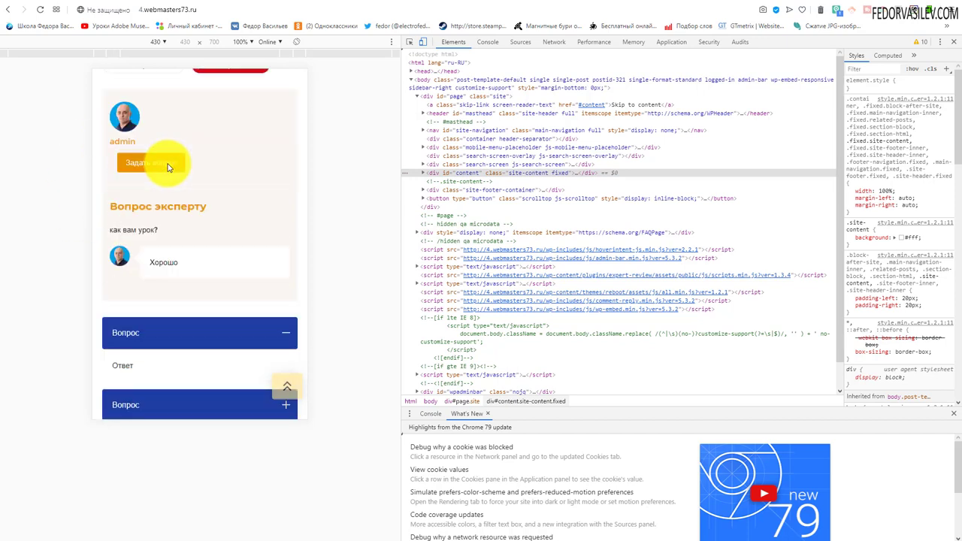
Rotate the mobile preview to landscape, check the post's blocks in it, and close the developer tools.
left_click(296, 41)
scroll(303, 182, "up", 2)
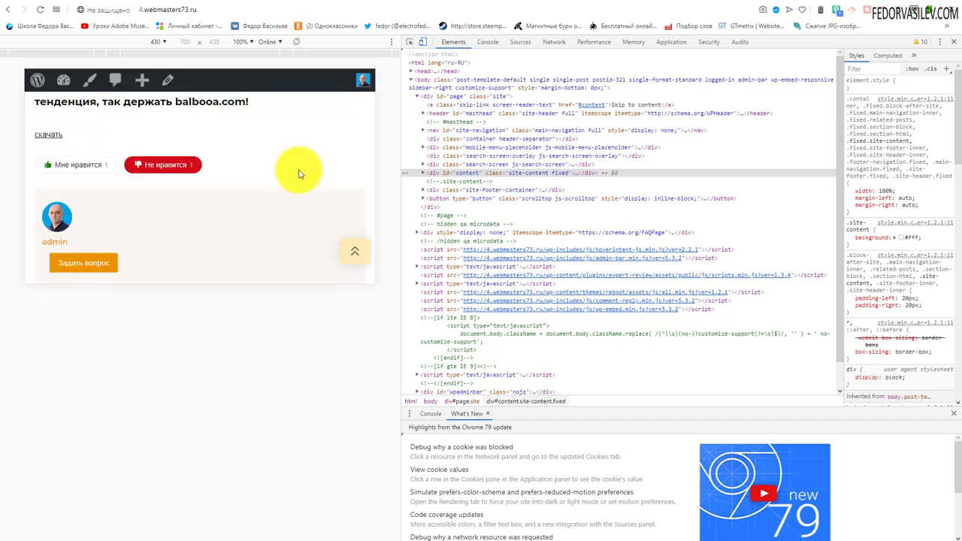
scroll(301, 172, "down", 5)
key("F12")
scroll(451, 236, "up", 6)
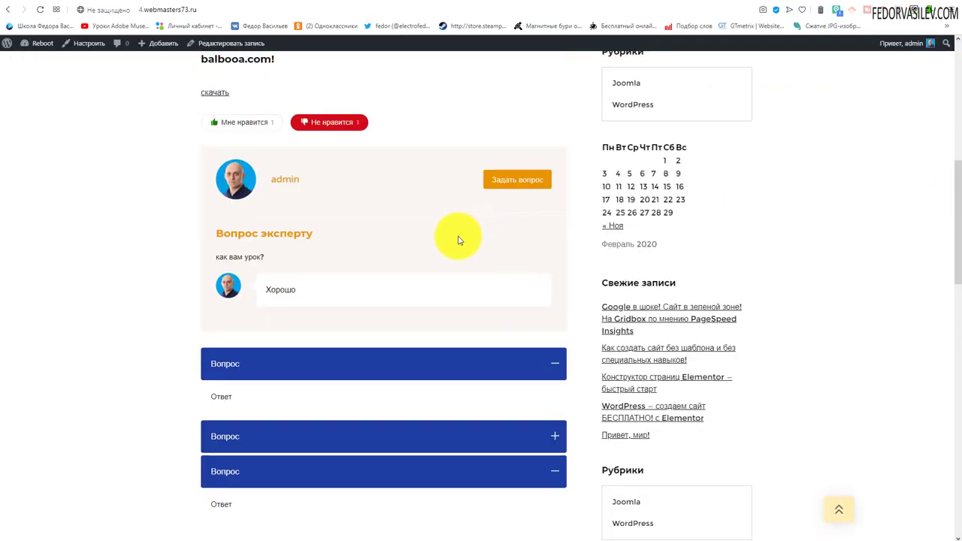
Return to the WordPress dashboard and open the general section (Основные) of the Expert Review settings.
key("alt+Left")
key("alt+Left")
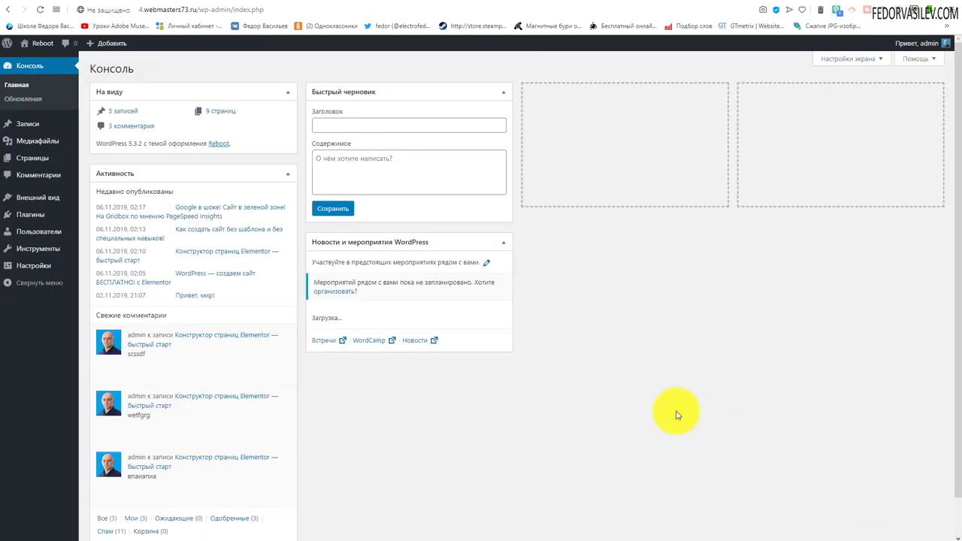
mouse_move(38, 250)
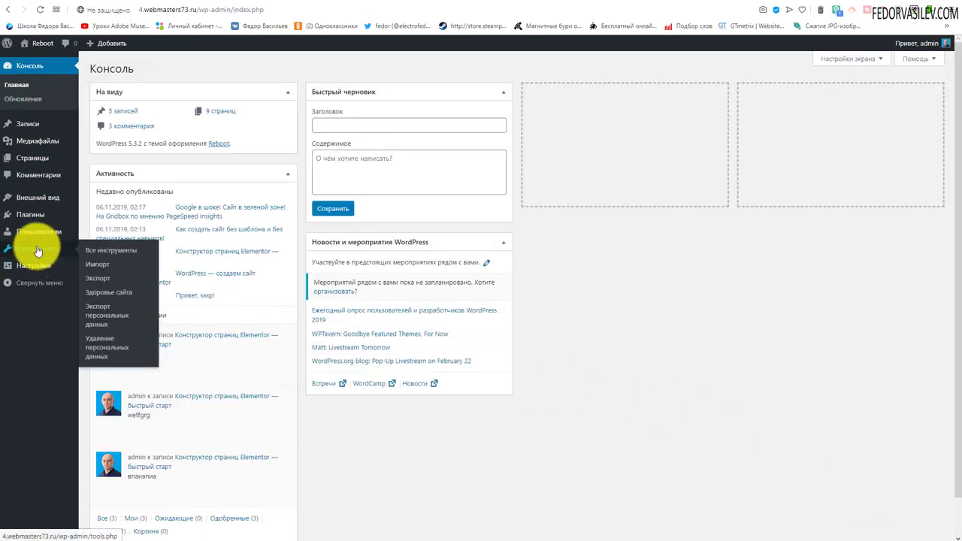
mouse_move(32, 267)
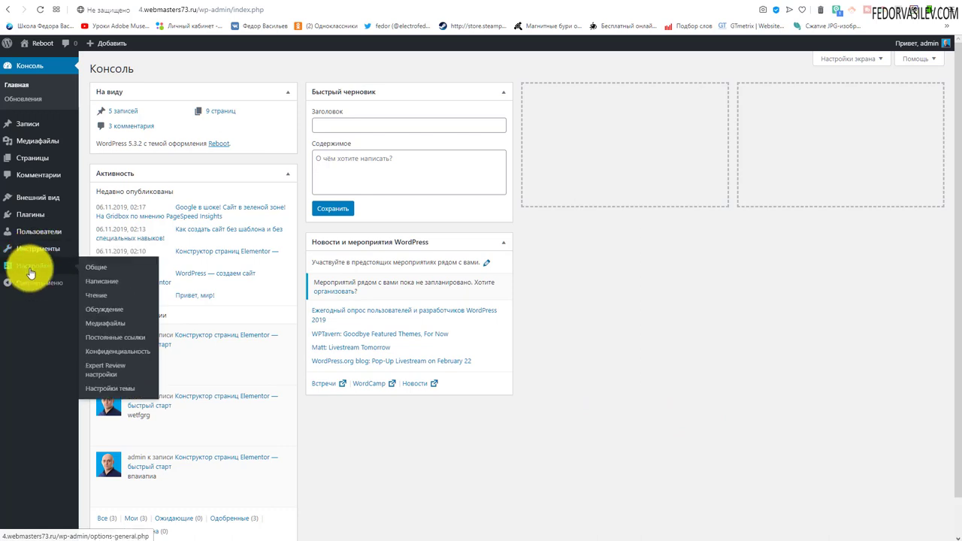
left_click(106, 374)
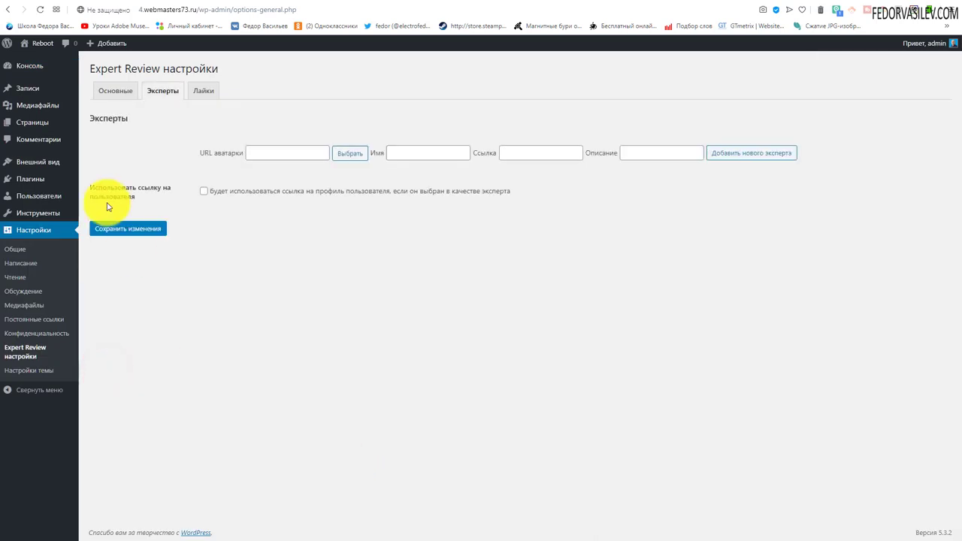
left_click(111, 93)
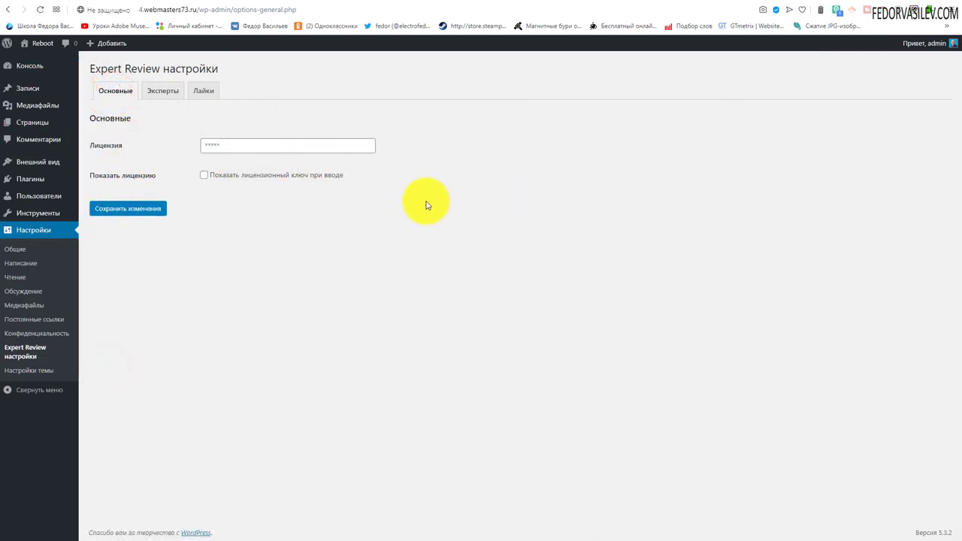
In the Эксперты settings, try to add an expert with empty fields and view the media library for choosing an avatar.
left_click(146, 94)
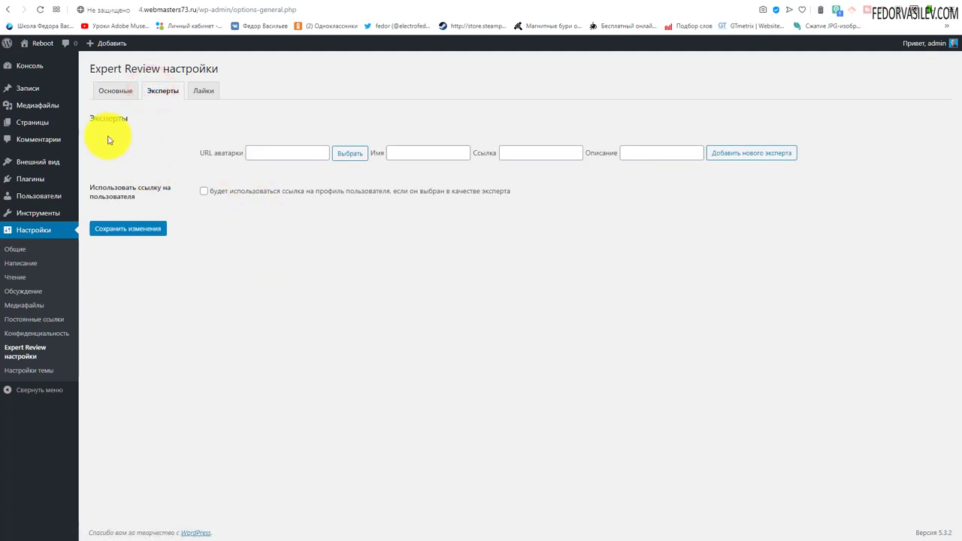
left_click(729, 154)
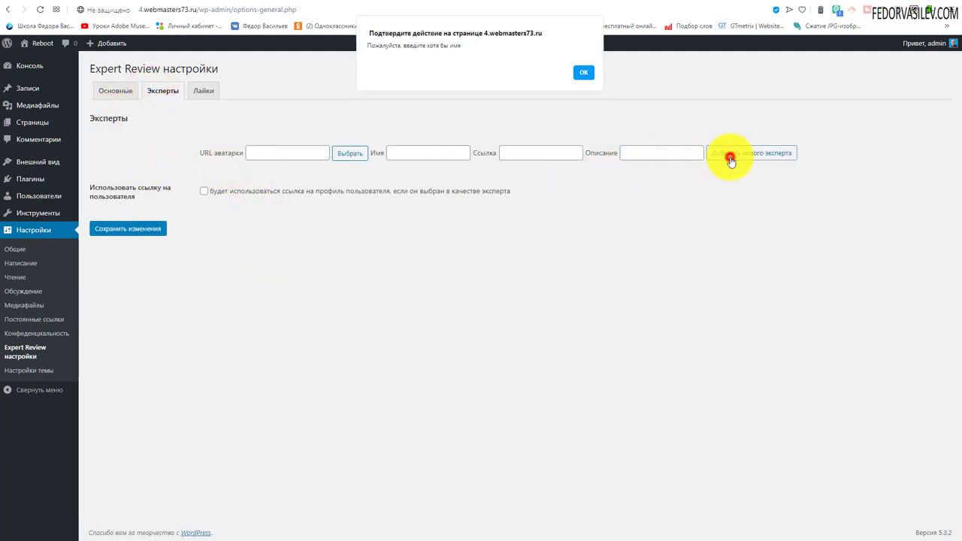
left_click(583, 73)
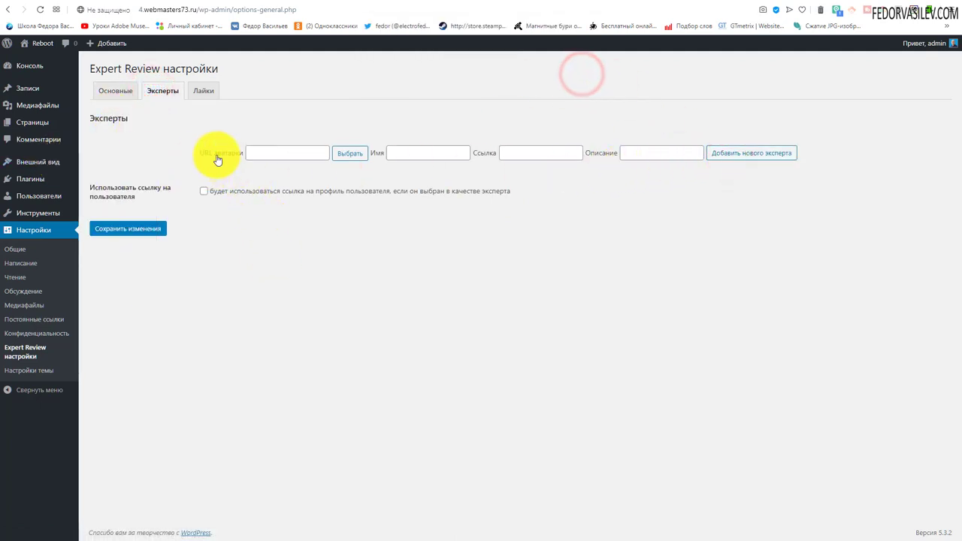
left_click(364, 153)
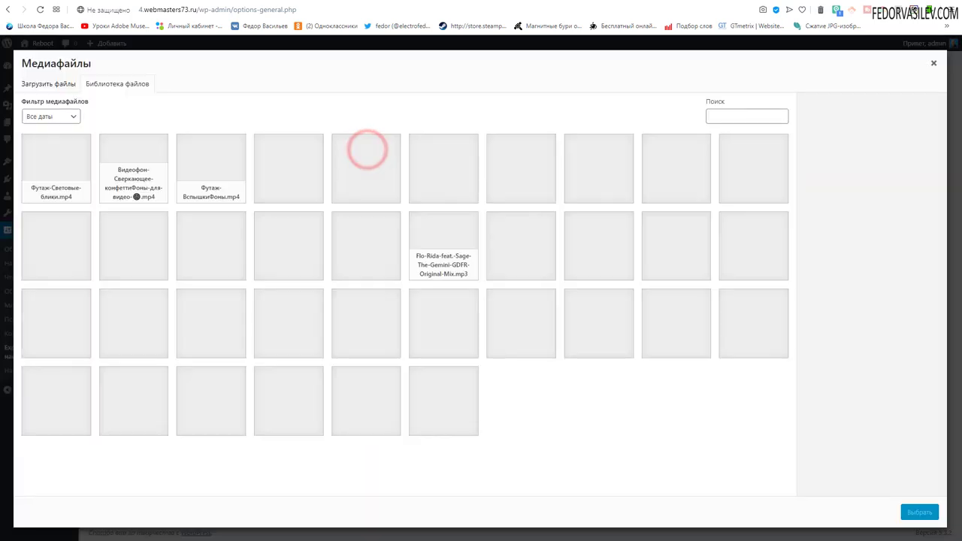
left_click(936, 67)
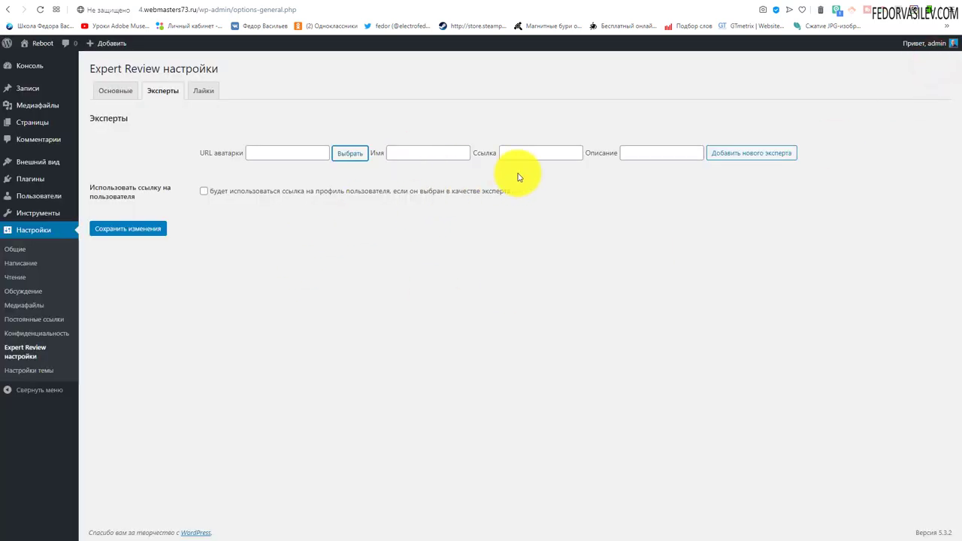
Review the Лайки settings, including like placement around post content, excluded posts, like content and likes for comments.
left_click(204, 90)
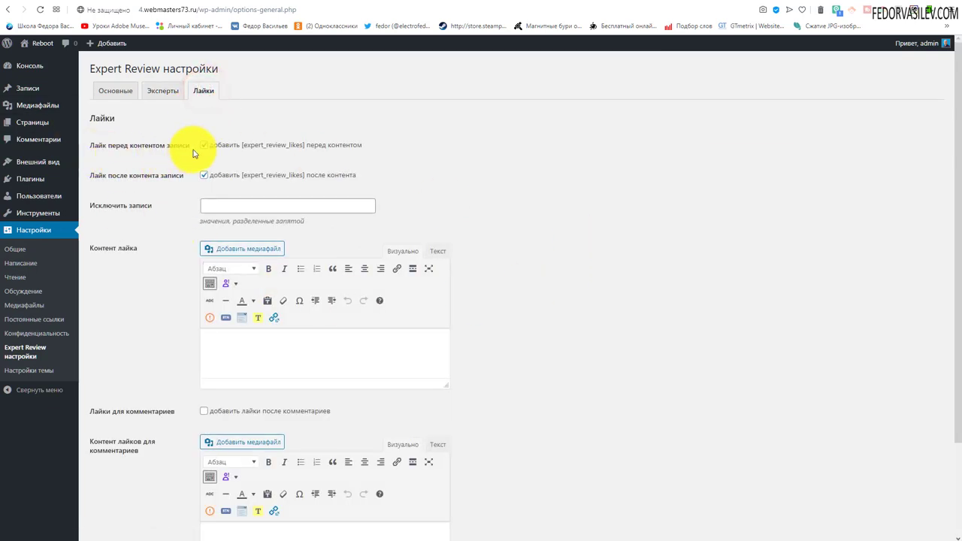
left_click_drag(192, 149, 148, 146)
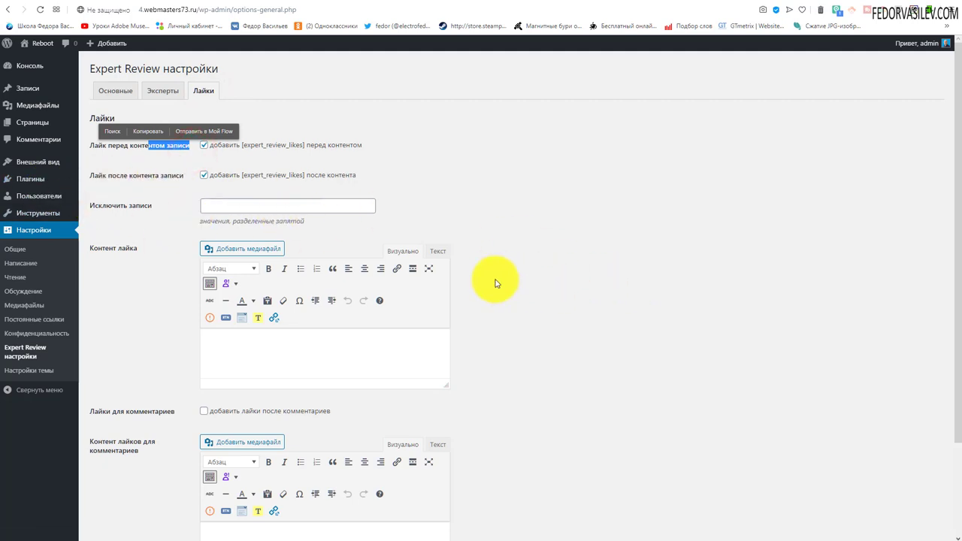
left_click(331, 208)
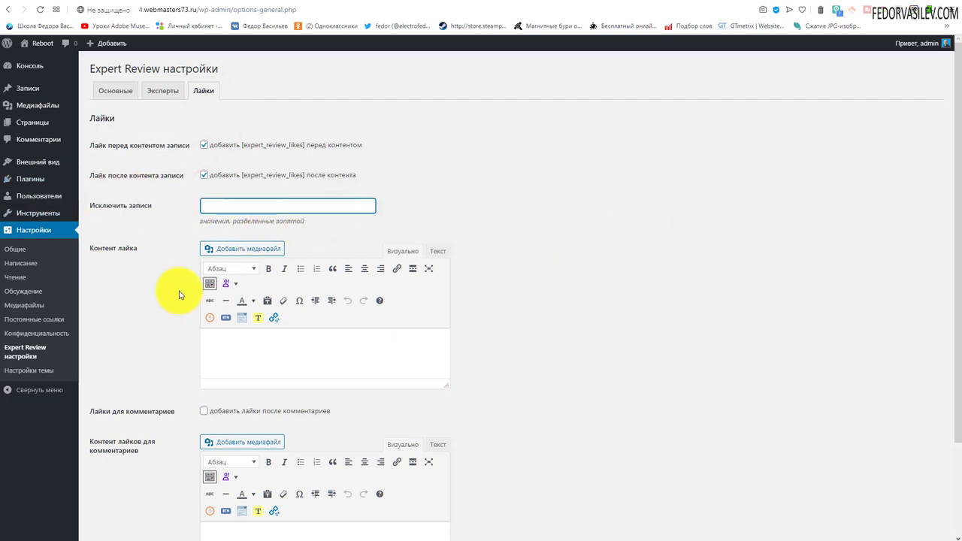
scroll(113, 301, "down", 2)
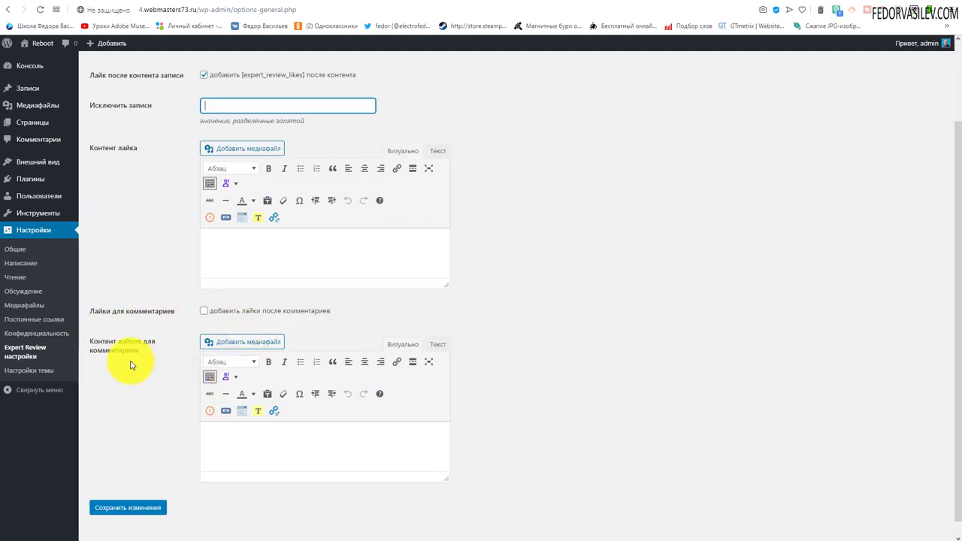
left_click(258, 447)
scroll(162, 398, "up", 2)
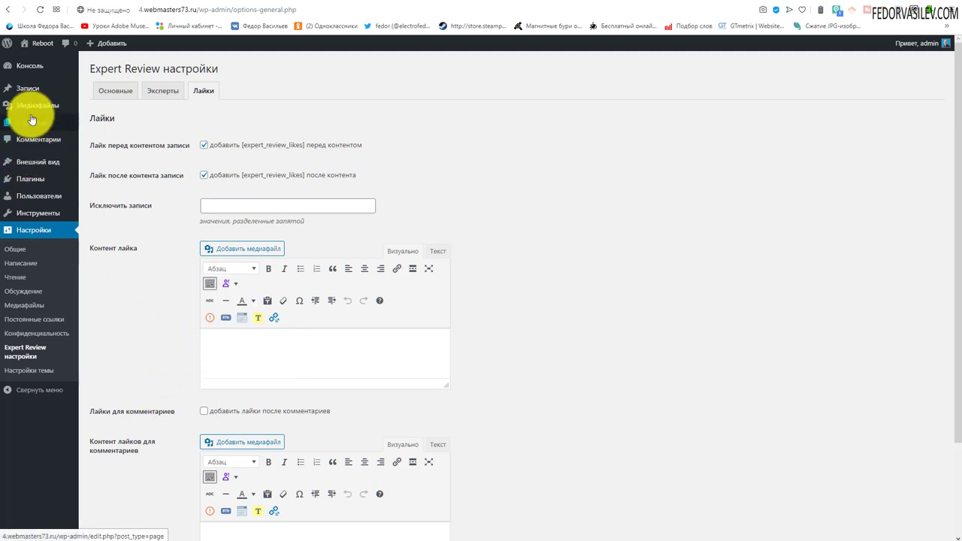
Open the post "Как создать сайт без шаблона и без специальных навыков!" for editing from the posts list.
left_click(26, 88)
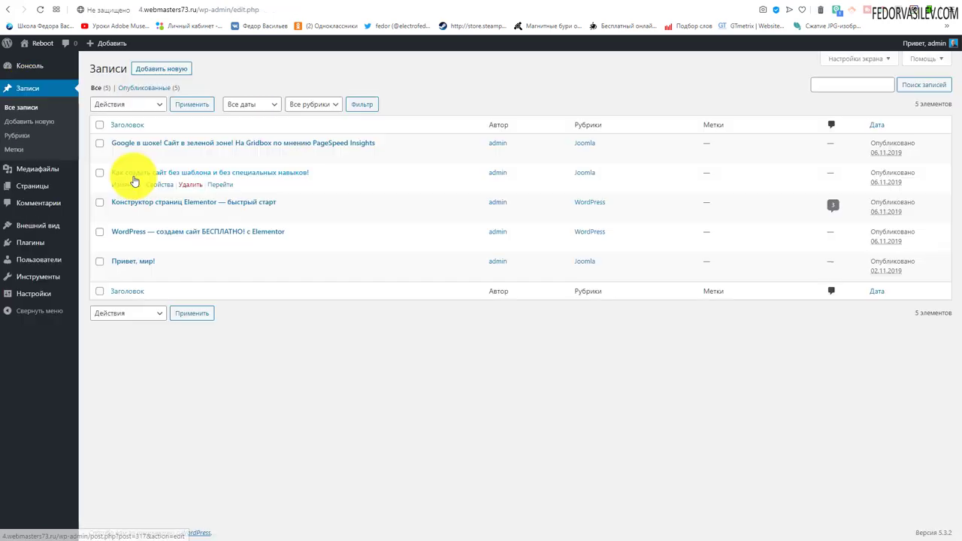
left_click(143, 173)
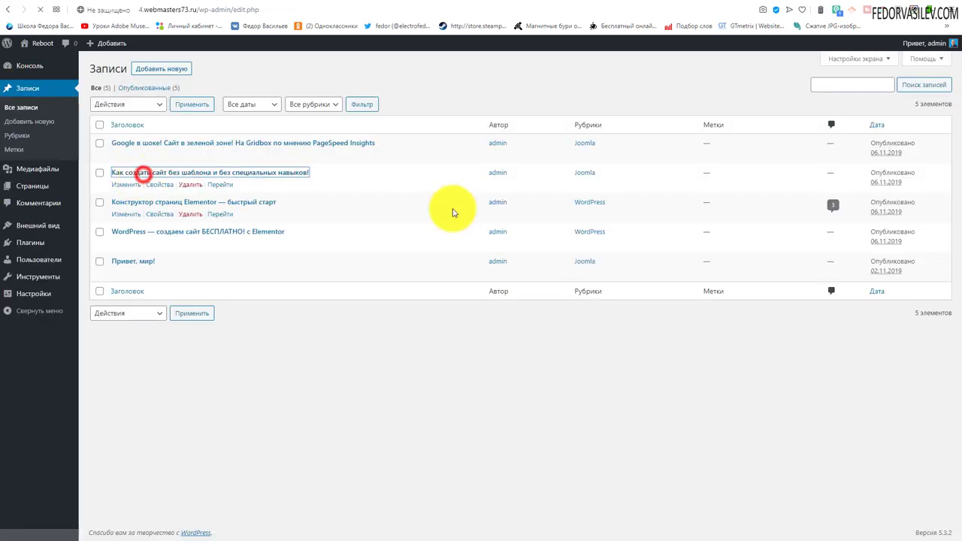
left_click(333, 228)
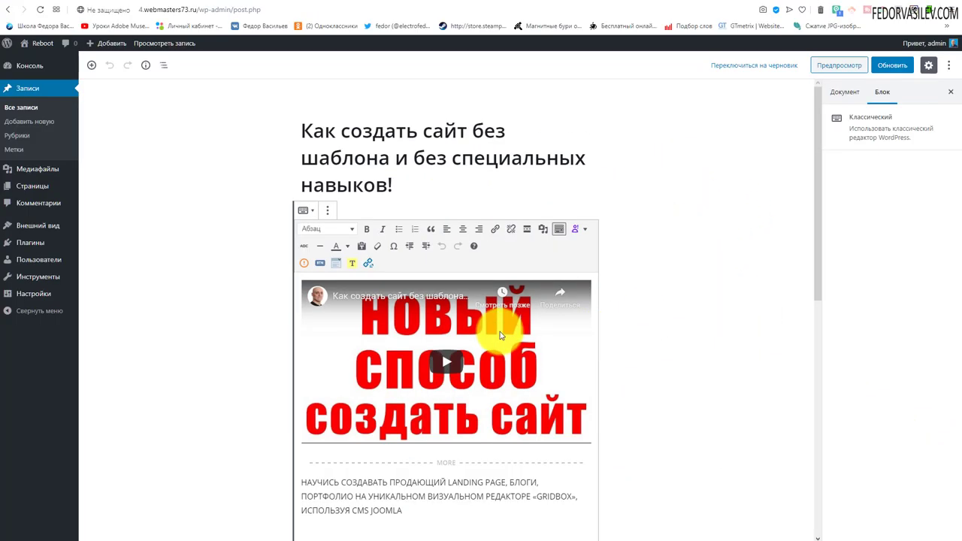
Place the text cursor on an empty line between the embedded video and the MORE divider in the post.
scroll(500, 331, "down", 3)
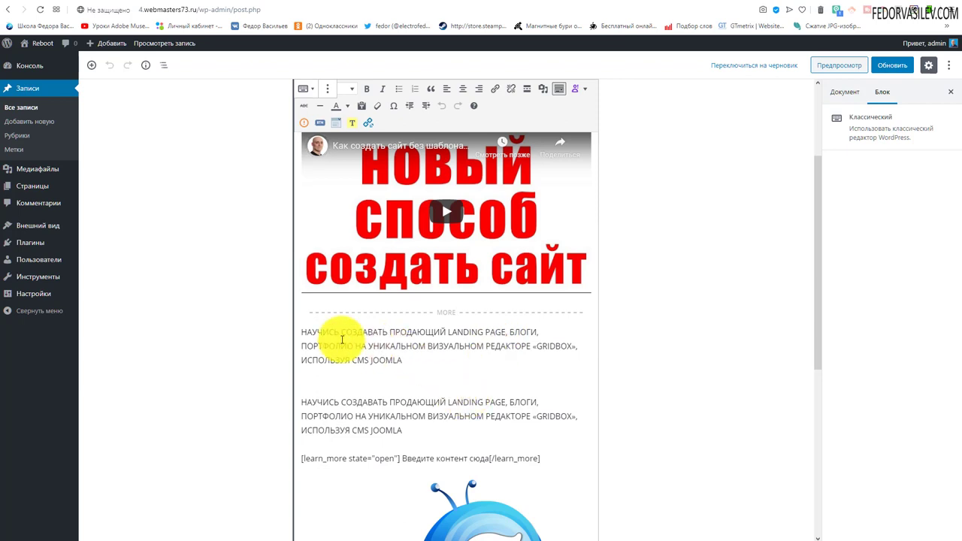
left_click(311, 304)
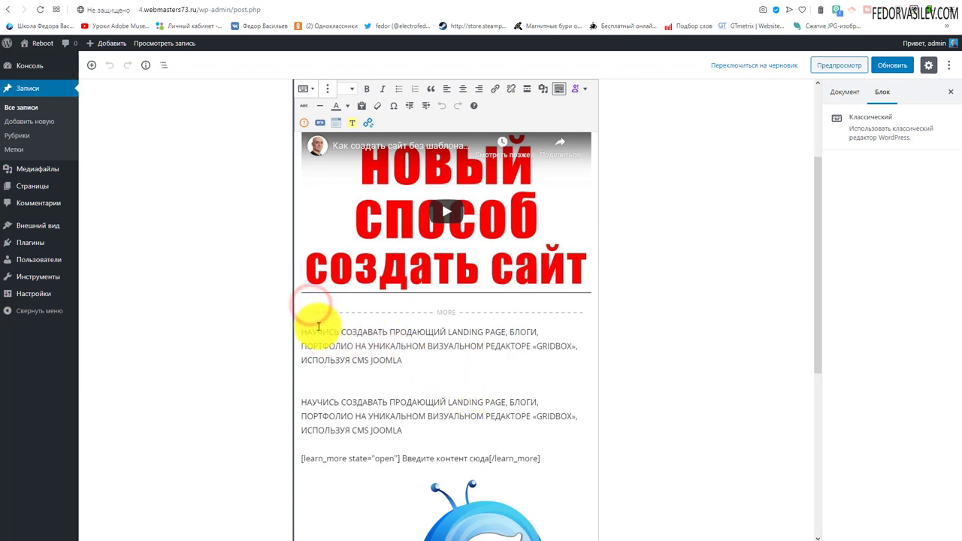
left_click(308, 284)
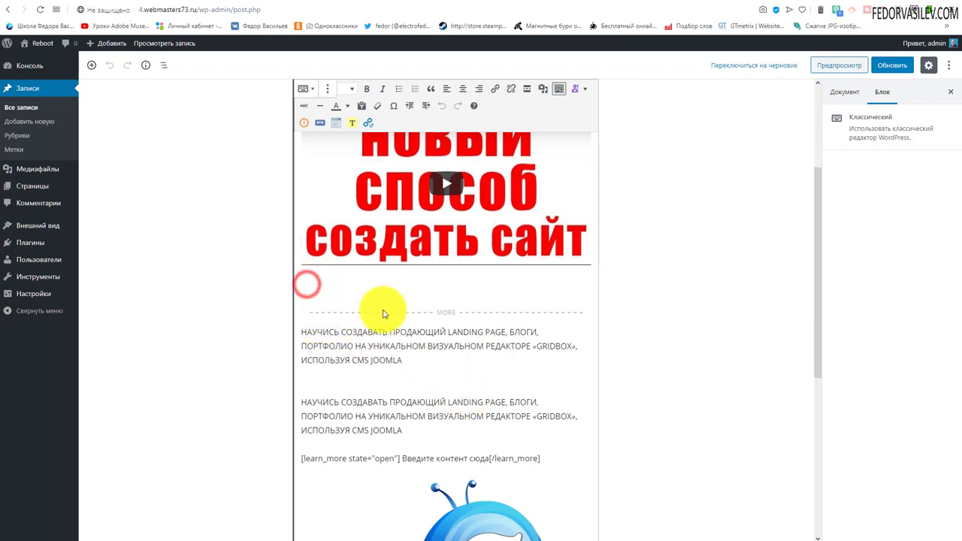
scroll(380, 313, "down", 5)
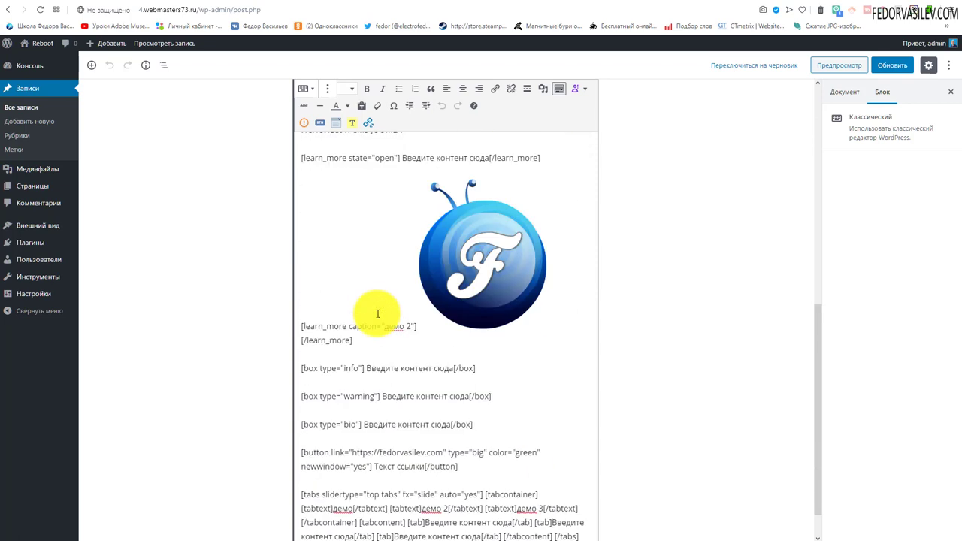
scroll(377, 312, "up", 5)
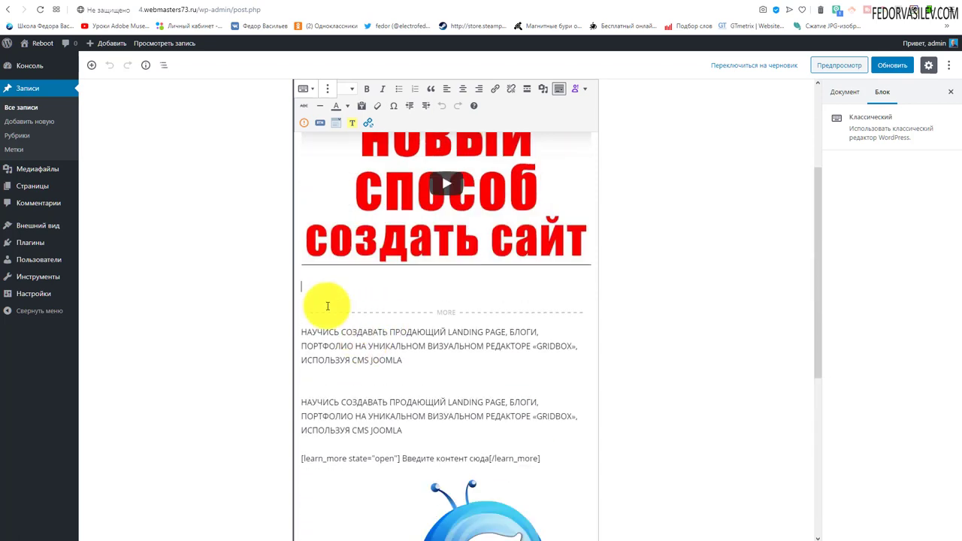
scroll(345, 339, "up", 1)
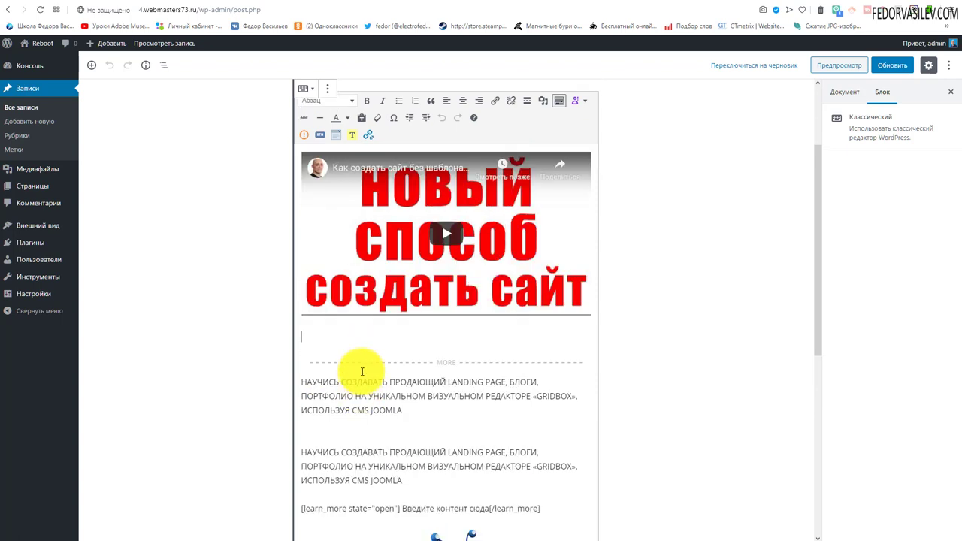
Start adding an expert block at the cursor, collapse its <Пресет> section and choose the blue colour.
left_click(586, 106)
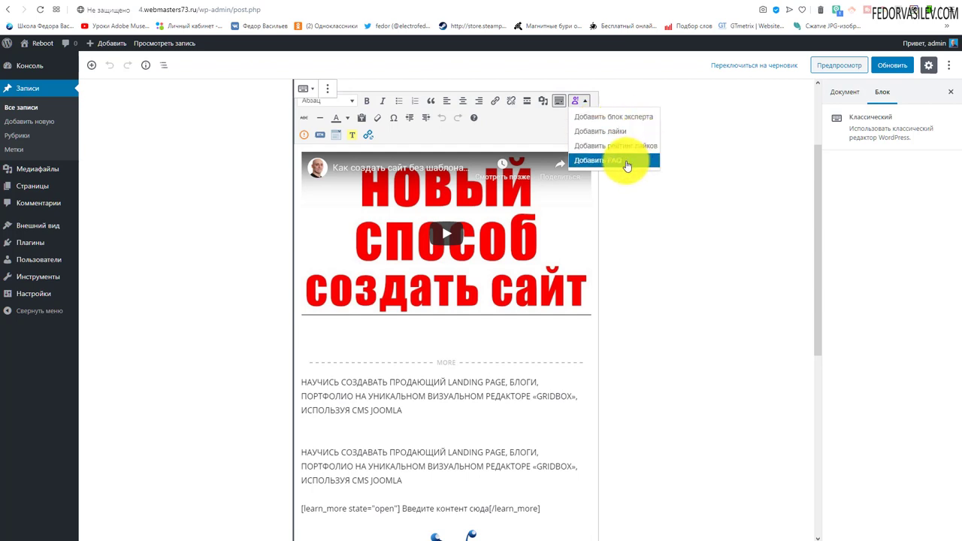
left_click(643, 120)
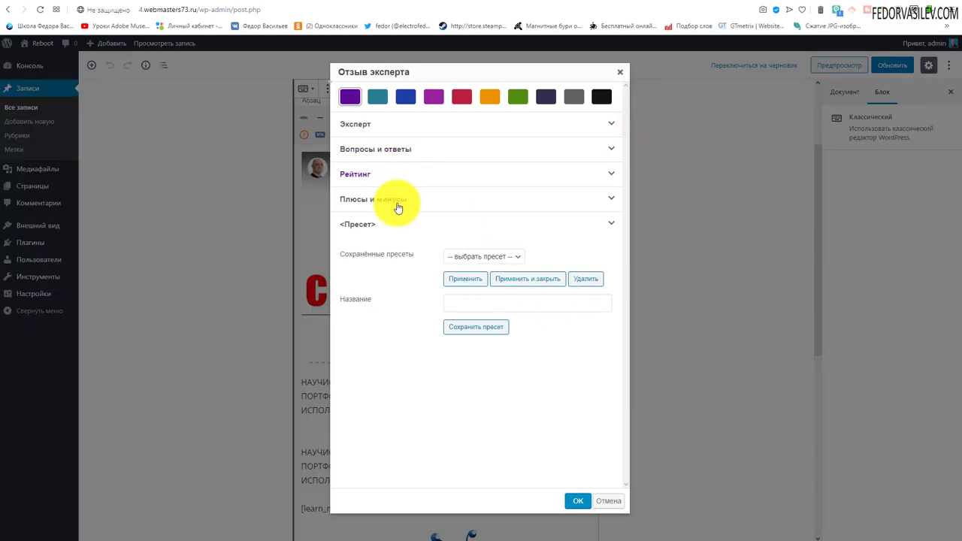
left_click(363, 223)
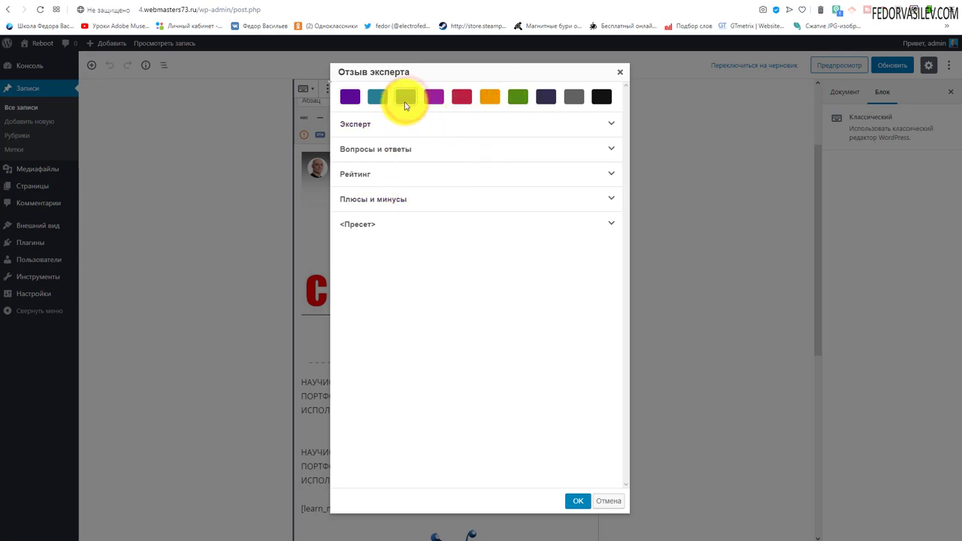
In the Эксперт section, enable showing the expert and set the expert source to Выбрать из пользователей.
left_click(345, 124)
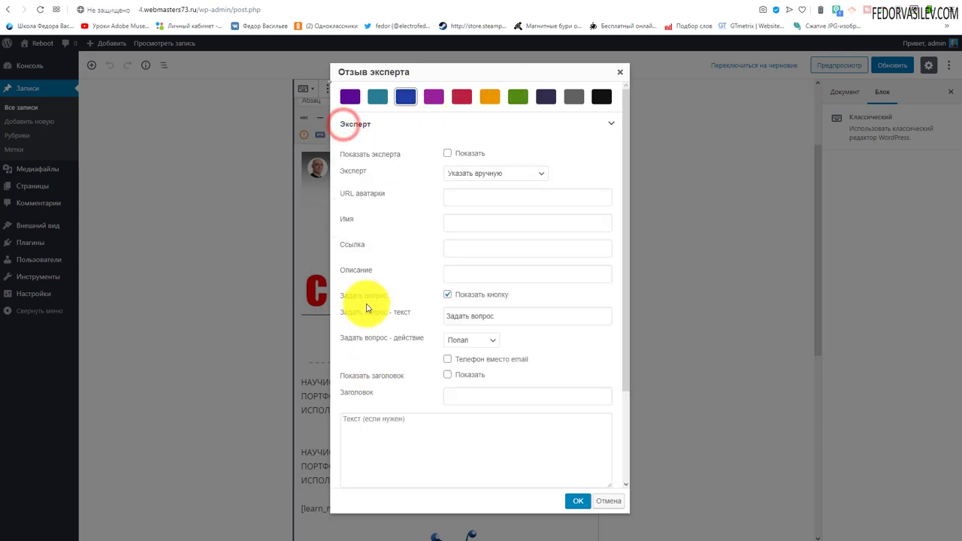
left_click(448, 154)
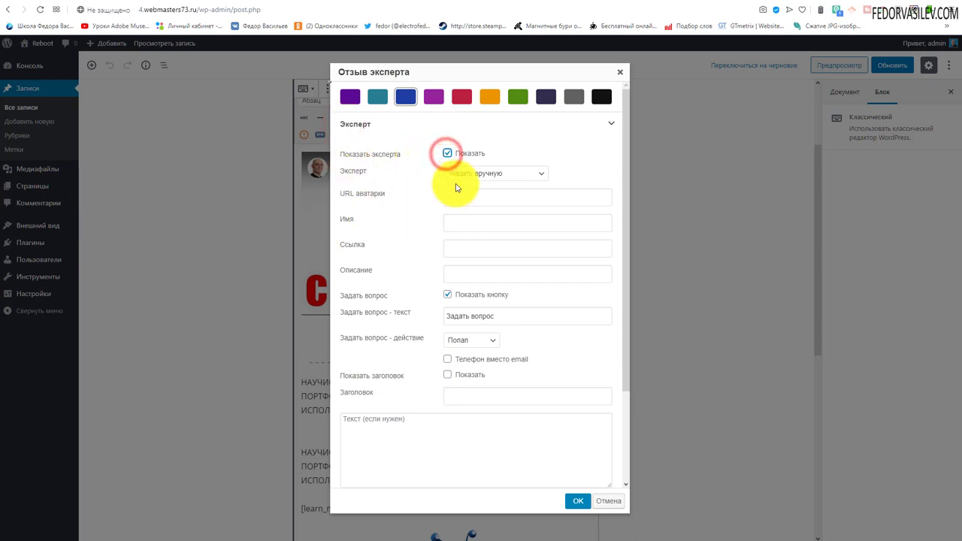
left_click(518, 180)
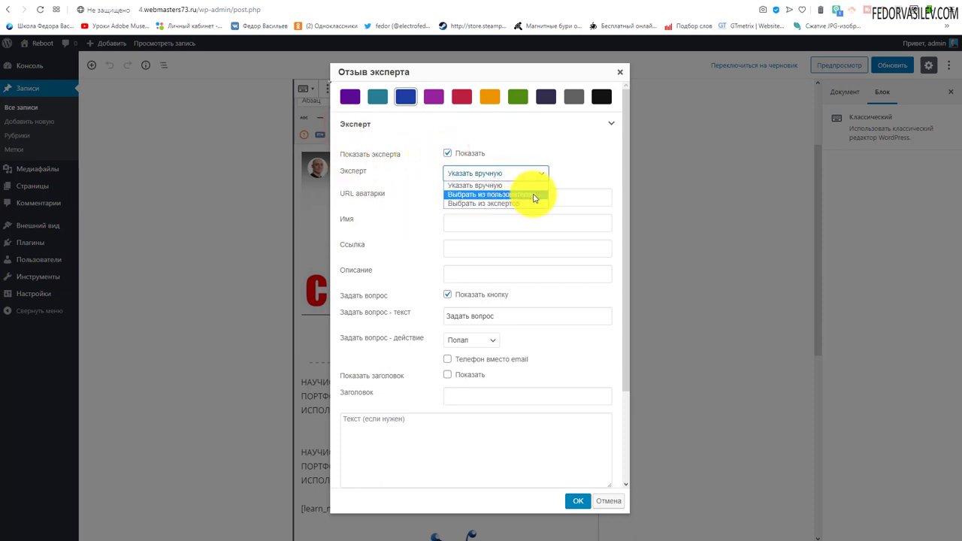
left_click(534, 196)
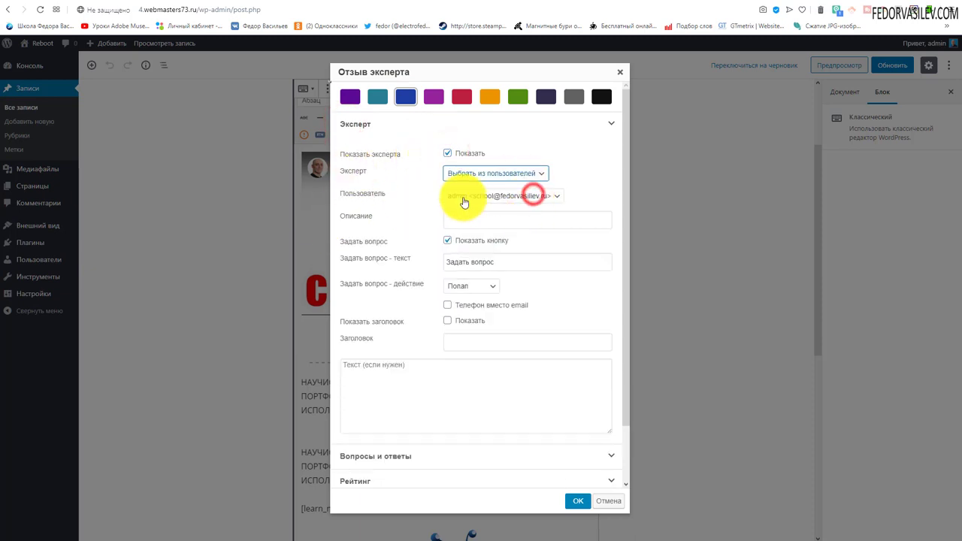
left_click(451, 175)
left_click(416, 179)
left_click(460, 173)
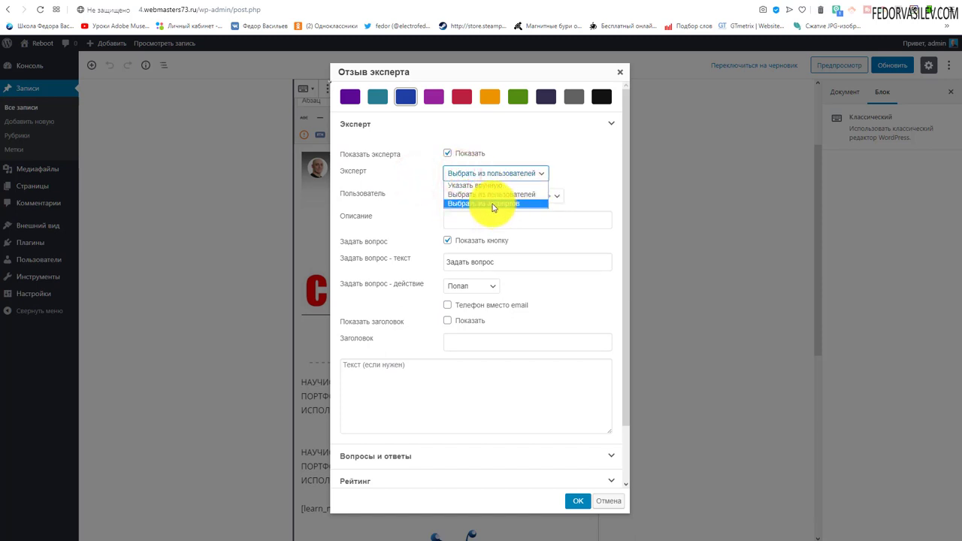
left_click(418, 183)
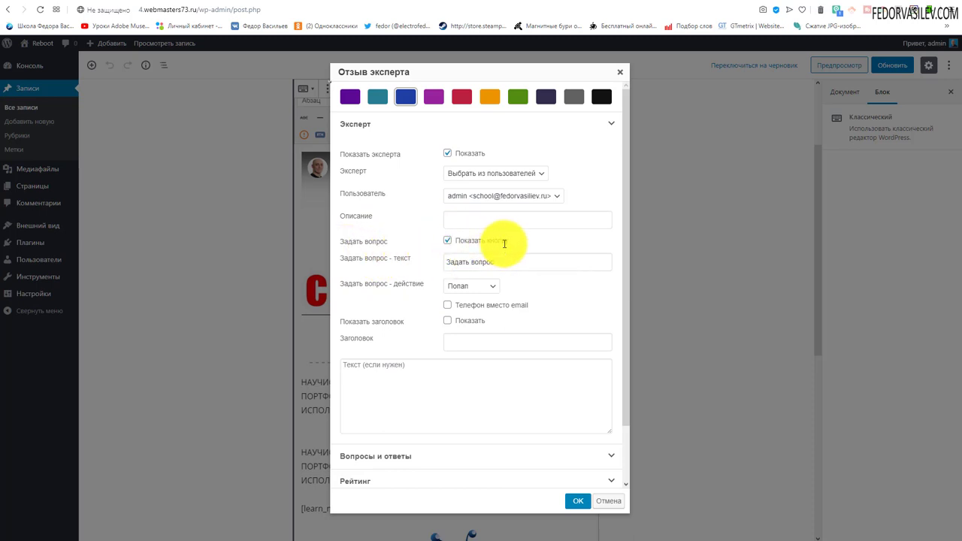
Review the Задать вопрос button's visibility, text and action options, plus the heading and text fields of the Эксперт section.
left_click(448, 242)
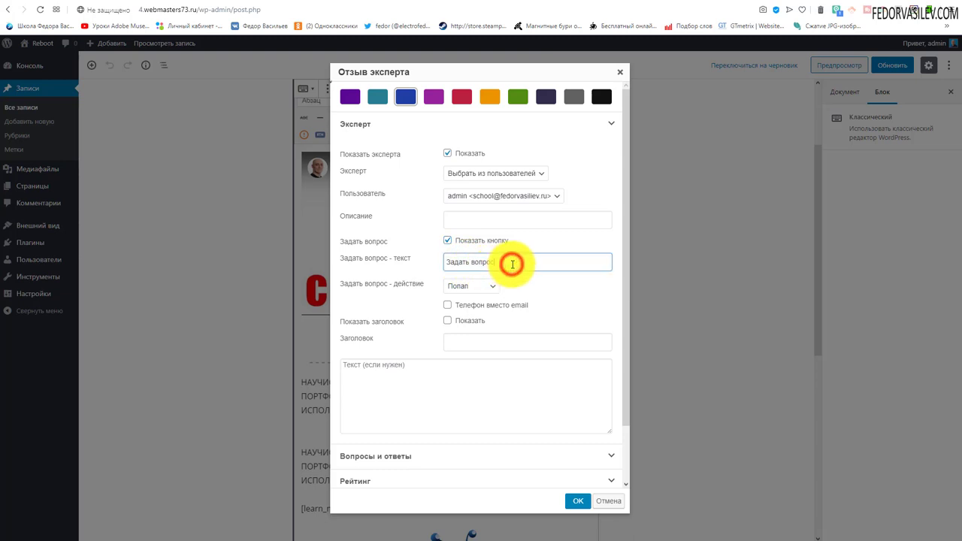
left_click_drag(512, 264, 441, 269)
key("Tab")
key("alt+Down")
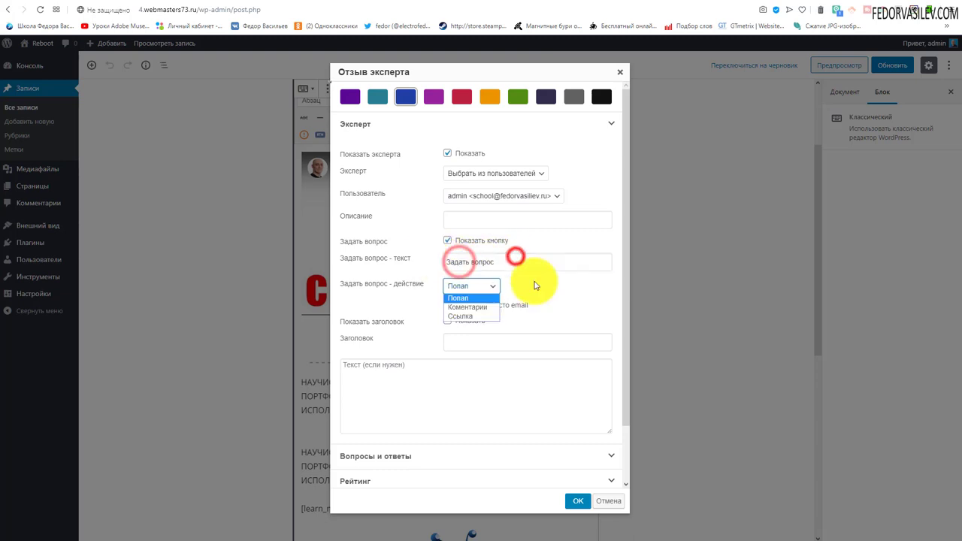
left_click(534, 282)
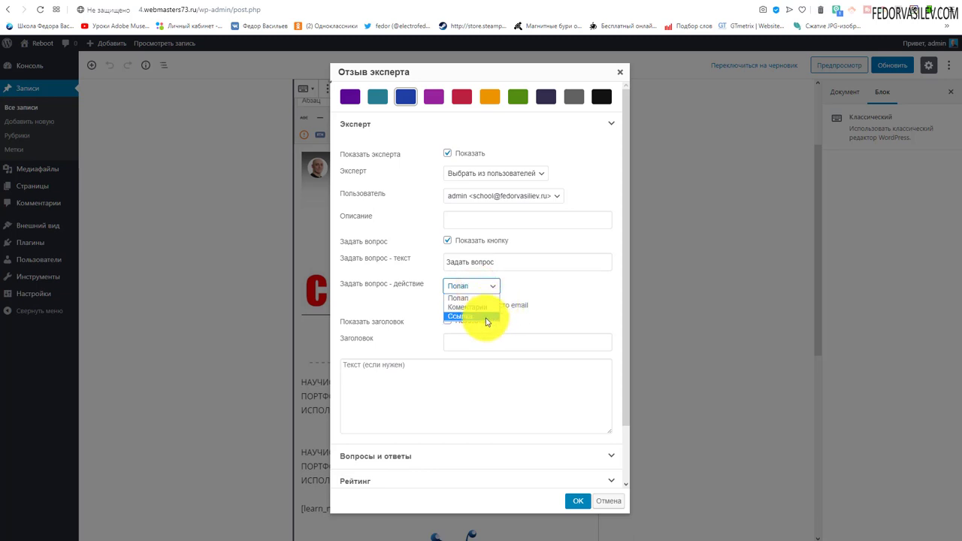
left_click(526, 283)
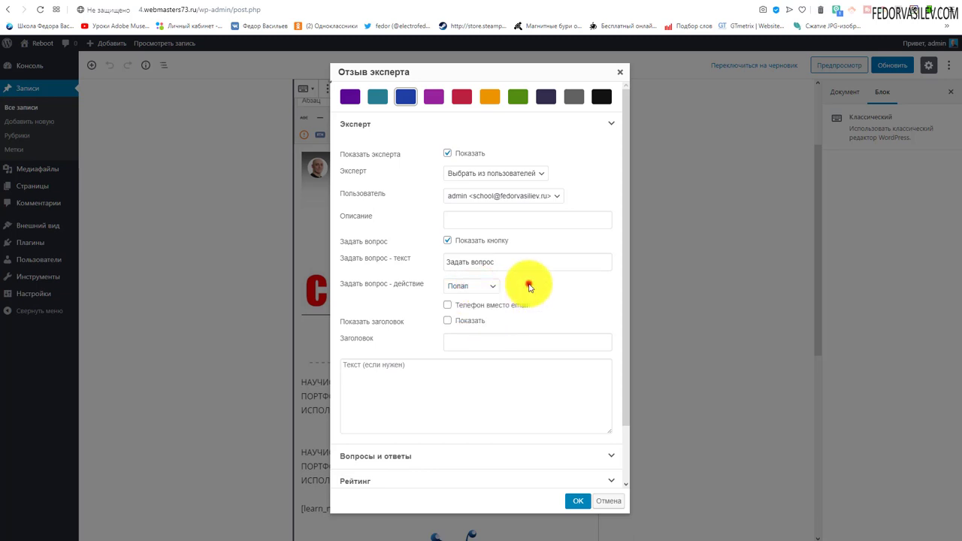
left_click(474, 286)
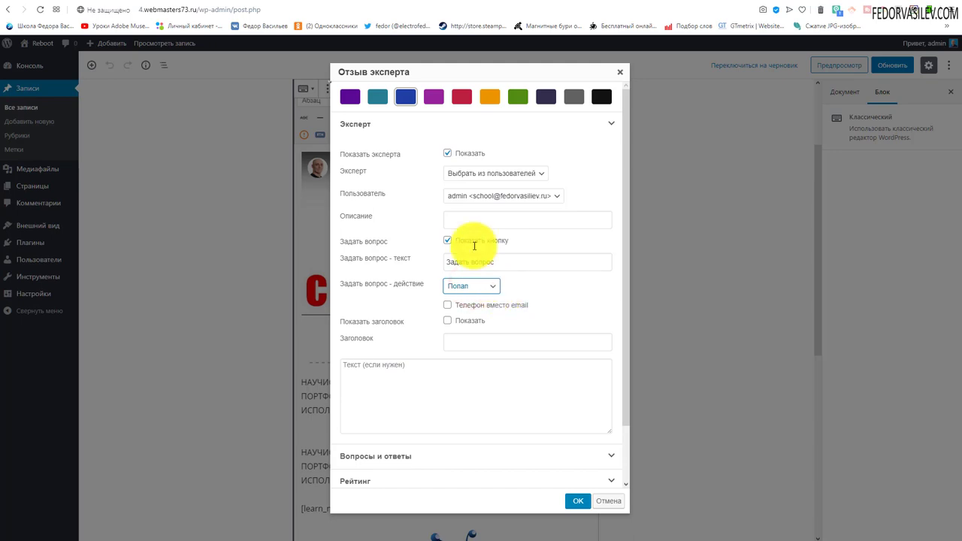
left_click(548, 2)
left_click(498, 3)
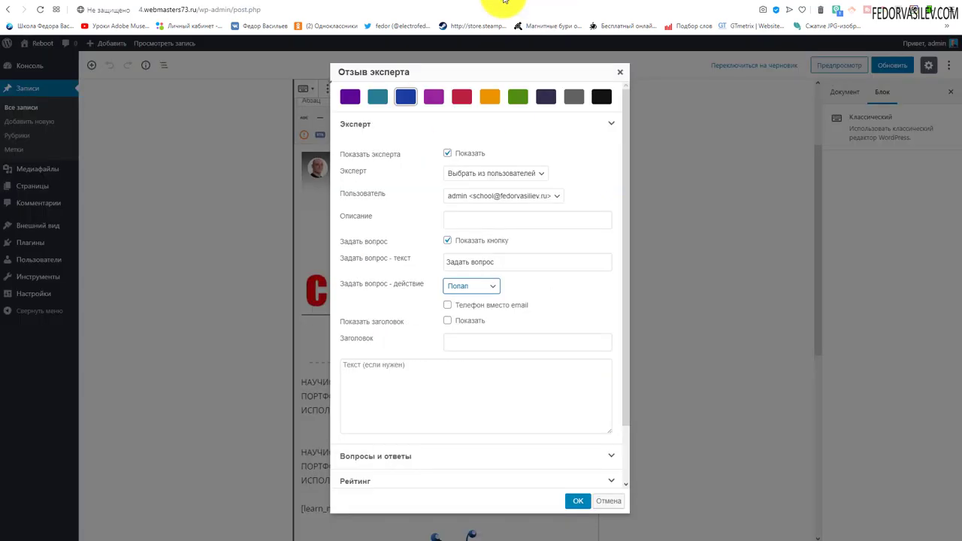
scroll(390, 295, "down", 1)
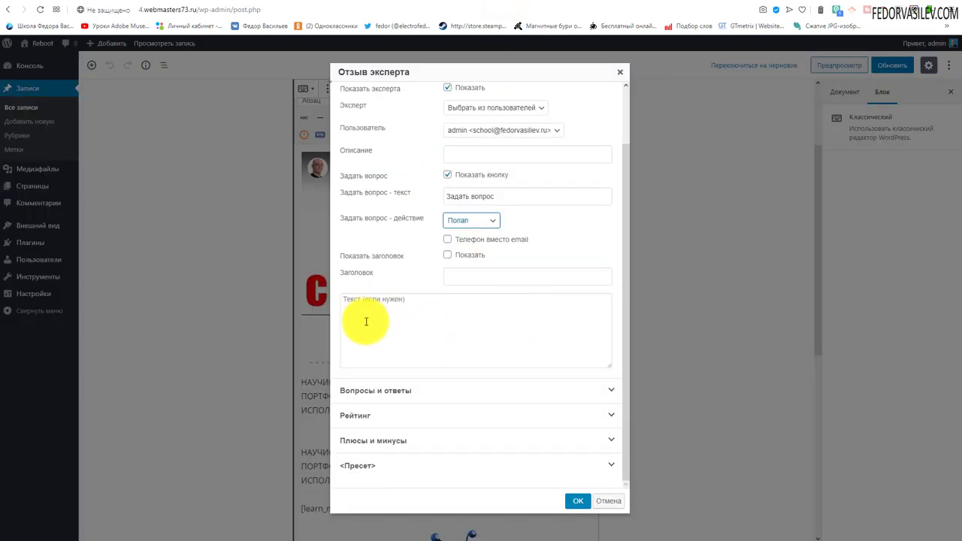
scroll(380, 309, "up", 3)
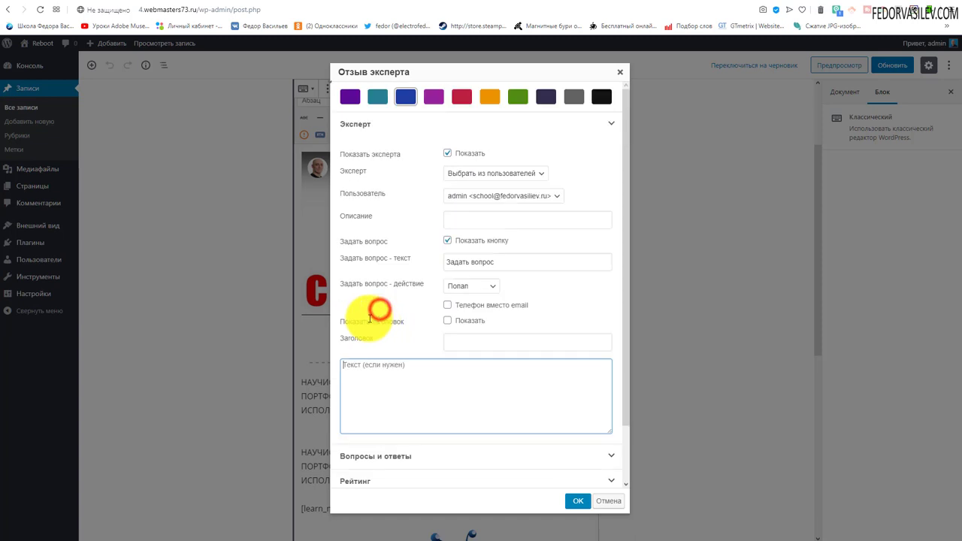
Switch to the Вопросы и ответы section and fill in the first pair with question "вопрос" and answer "ответ".
left_click(351, 124)
left_click(361, 149)
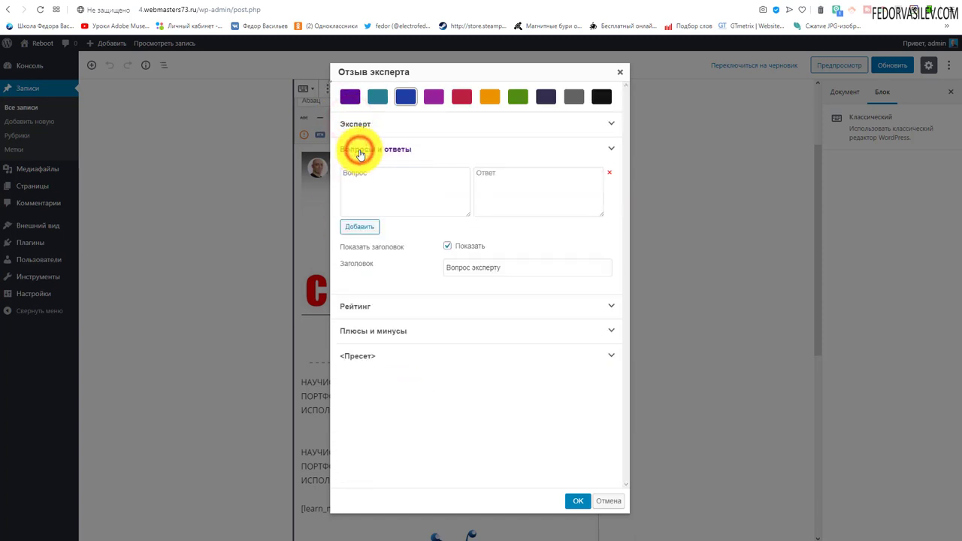
left_click(367, 179)
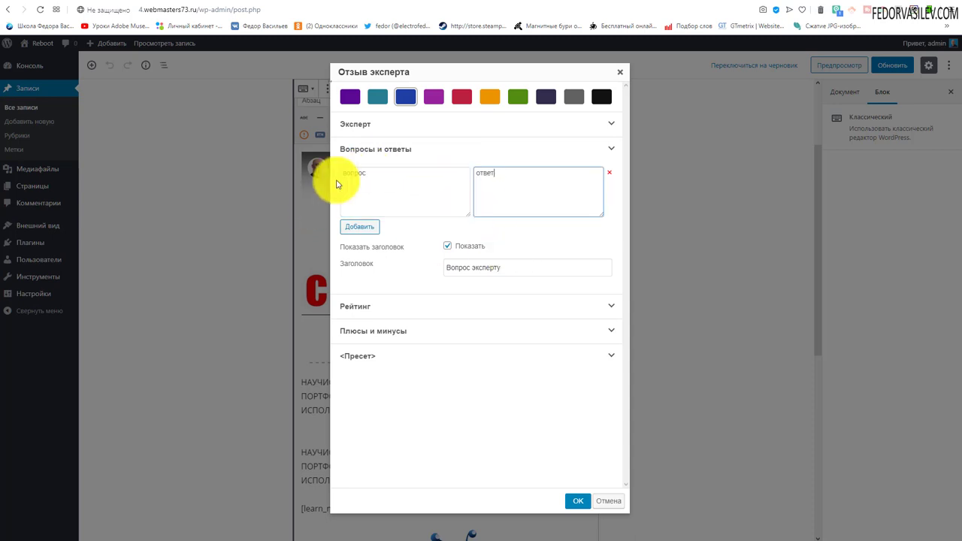
type("вопрос")
double_click(367, 174)
left_click(489, 169)
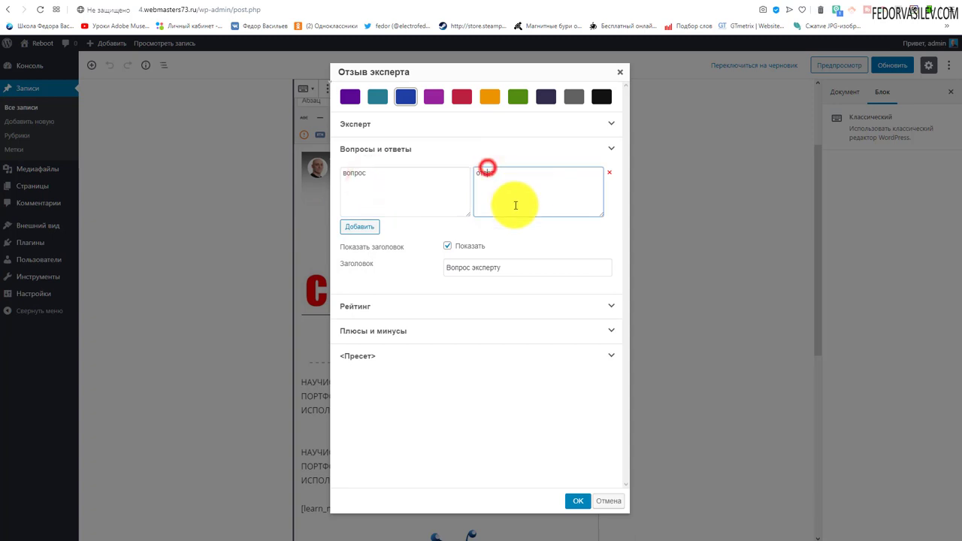
Try adding two more question-and-answer pairs, remove both empty pairs and check the section's heading field.
left_click(358, 227)
left_click(358, 282)
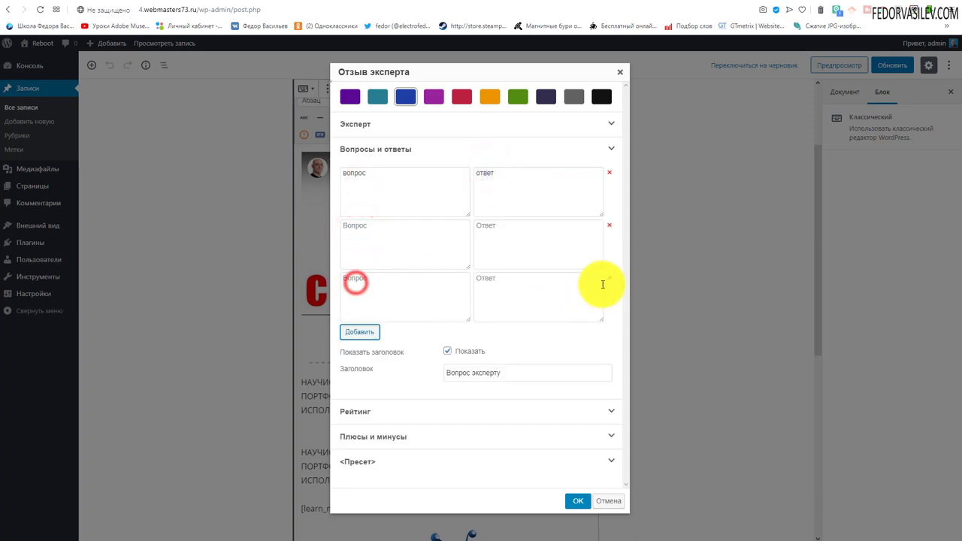
left_click(610, 279)
left_click(609, 224)
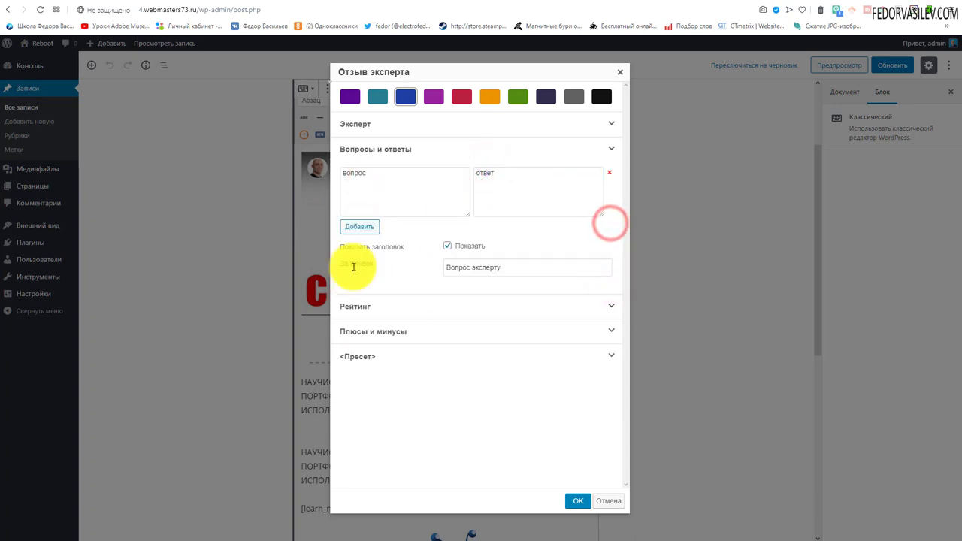
triple_click(516, 268)
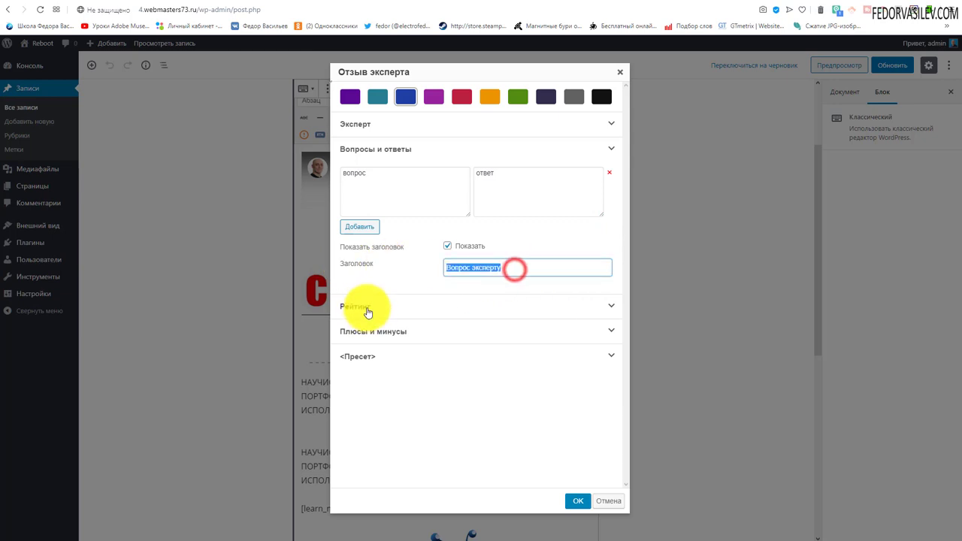
In the Рейтинг section, enable showing the final score and review the summary text, maximum points and heading fields.
left_click(355, 176)
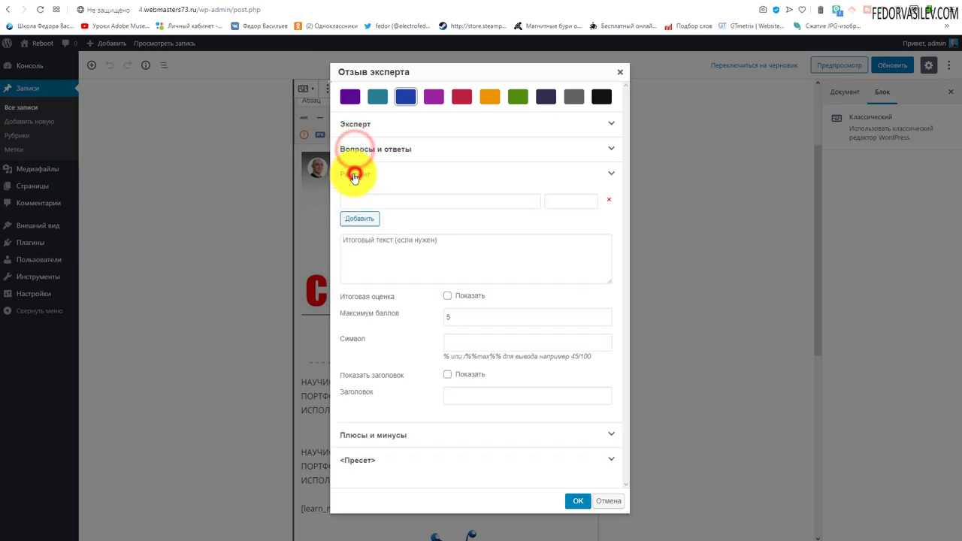
left_click(448, 296)
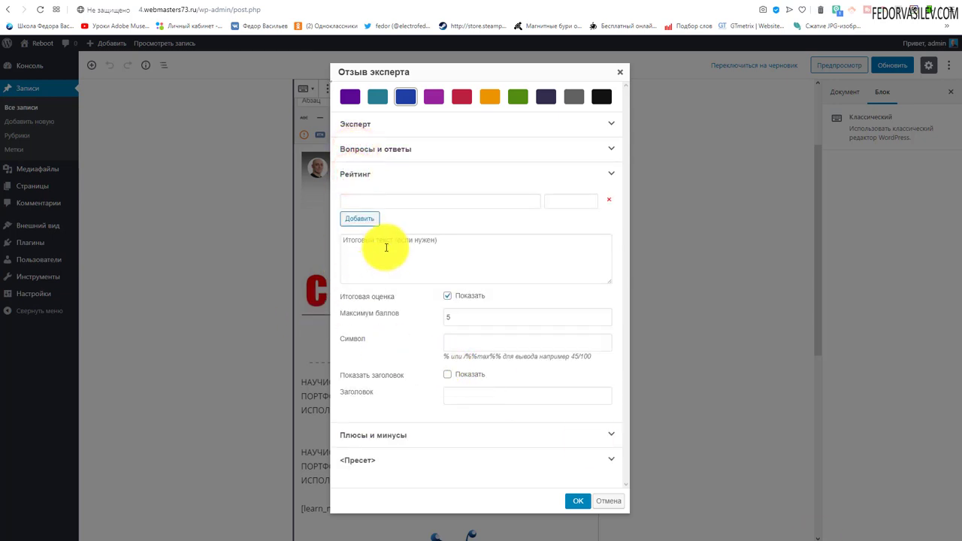
left_click(385, 247)
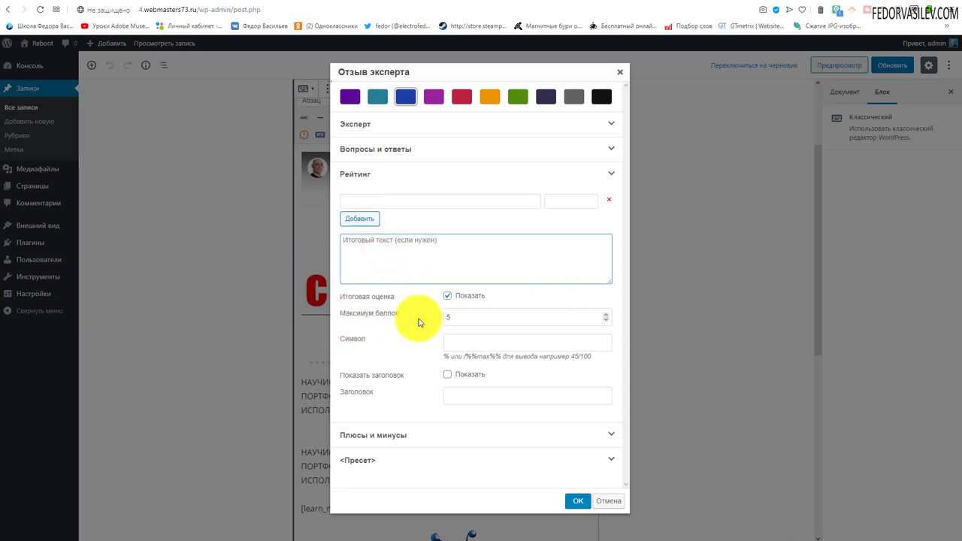
left_click(454, 316)
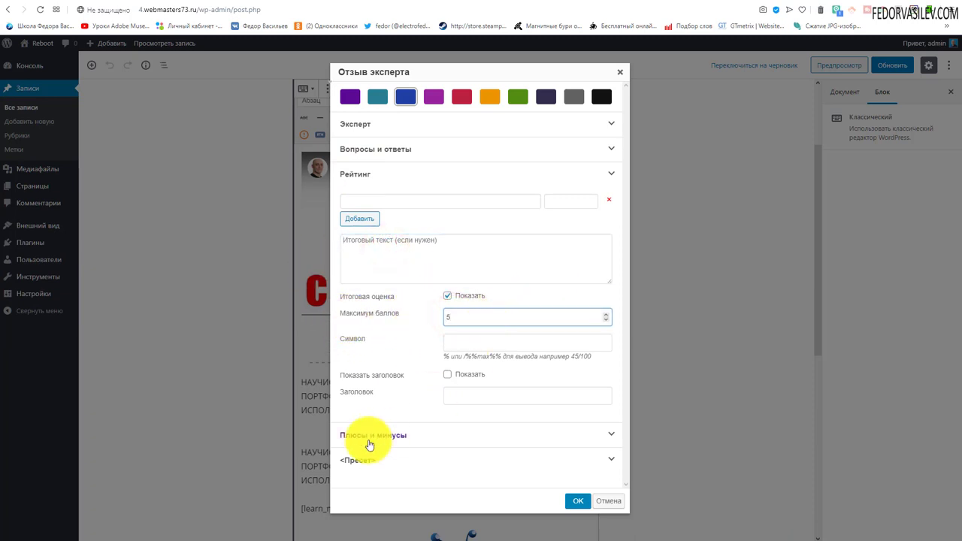
left_click(460, 397)
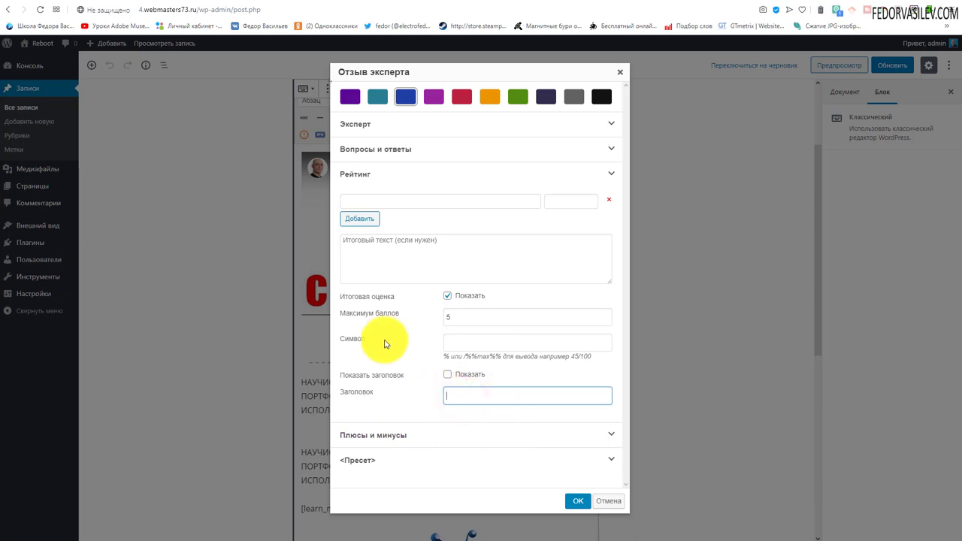
left_click(347, 174)
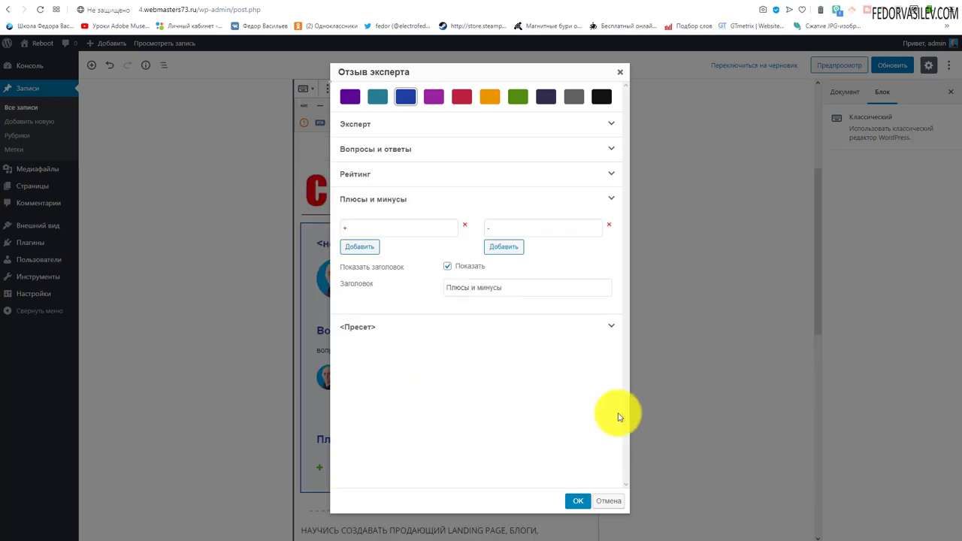
Review the pro and con entry fields of the Плюсы и минусы section, then collapse it.
left_click(367, 229)
left_click(463, 248)
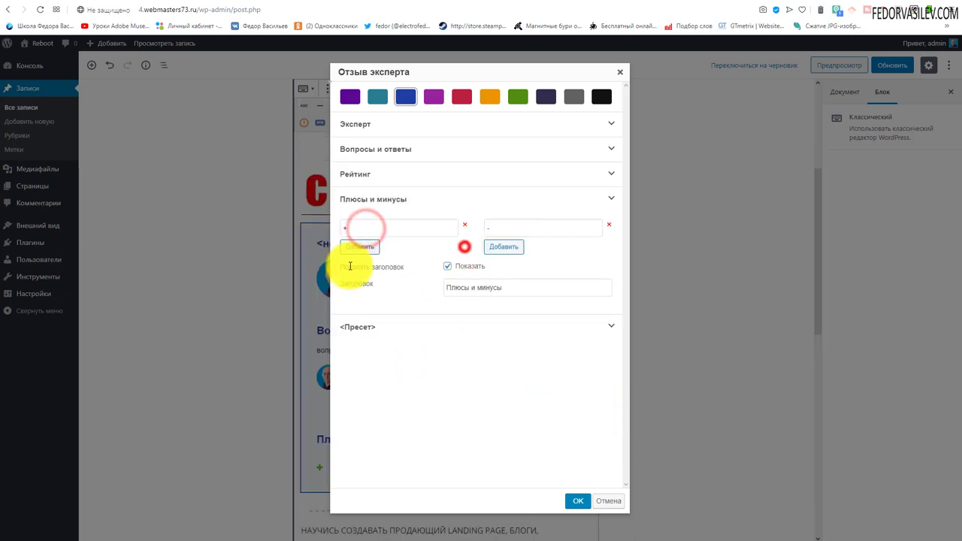
left_click(378, 200)
In the <Пресет> section, select the saved preset "мой" and review the preset options without applying it.
left_click(346, 224)
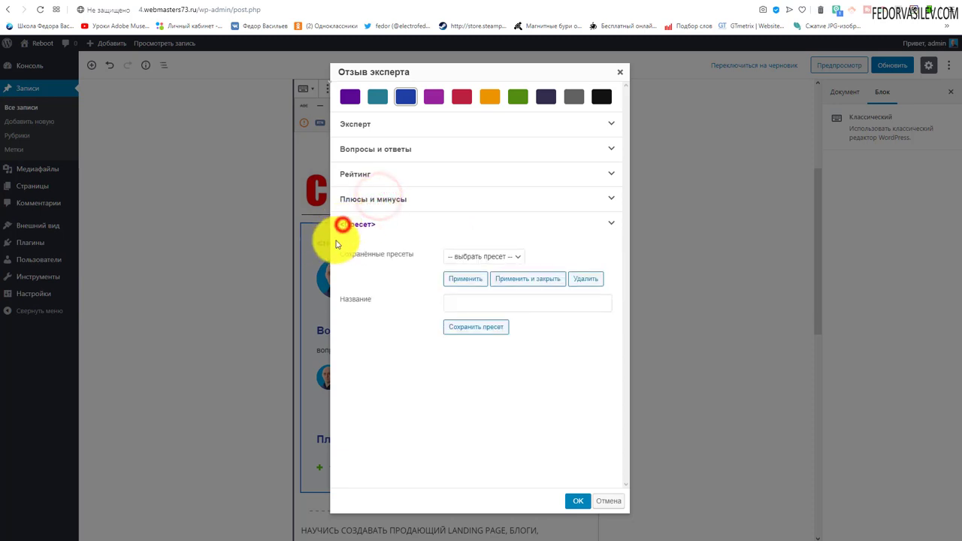
left_click(515, 260)
left_click(516, 257)
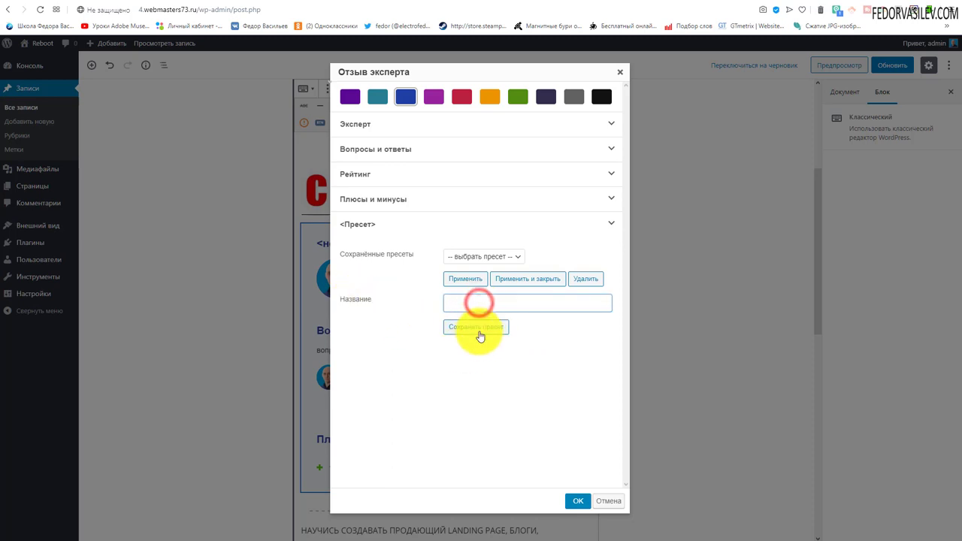
left_click(456, 256)
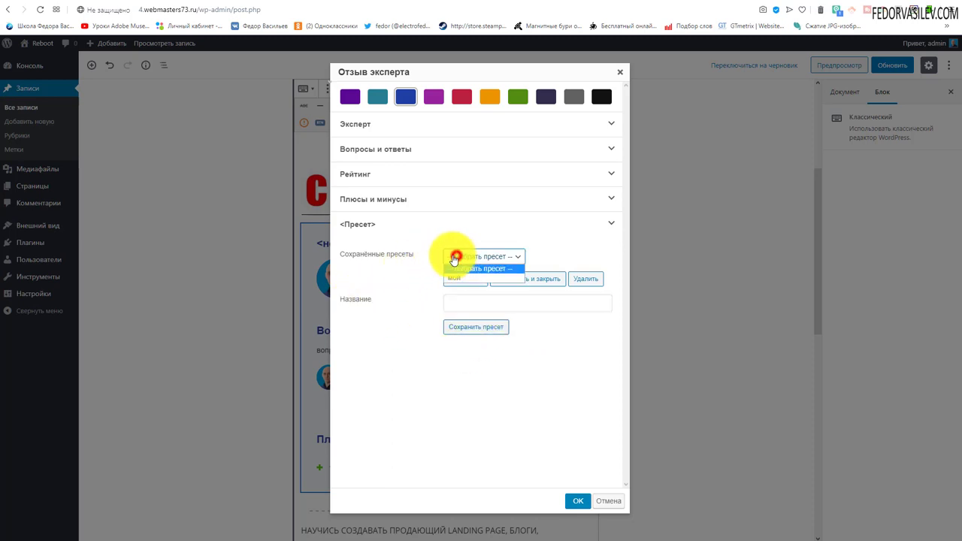
left_click(461, 279)
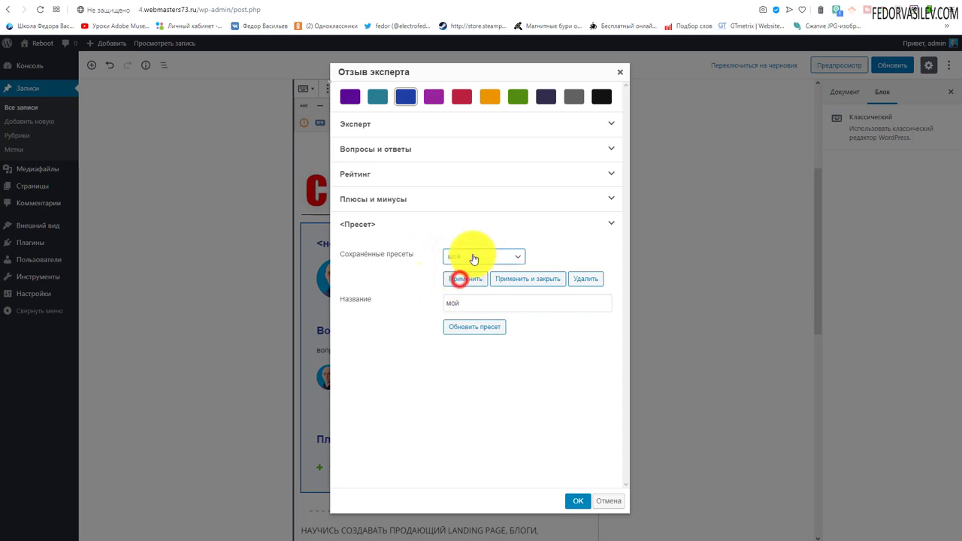
left_click(467, 249)
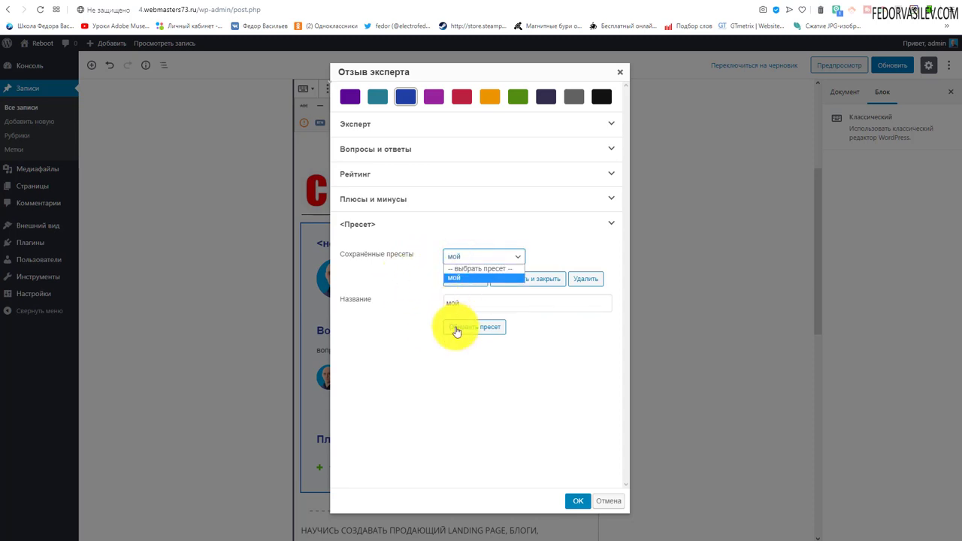
left_click(376, 224)
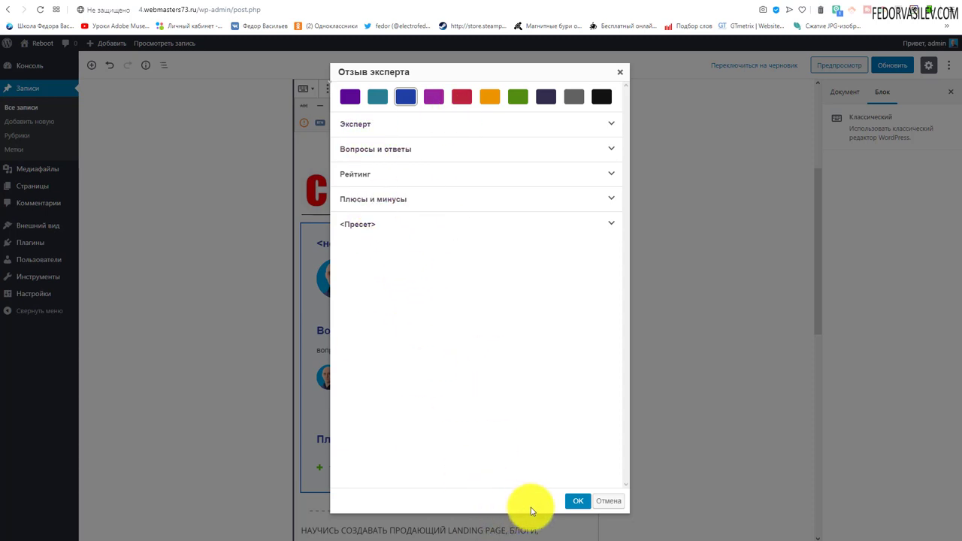
Confirm the expert block's settings, check that the inserted block can be reopened for editing, and update the post.
left_click(576, 502)
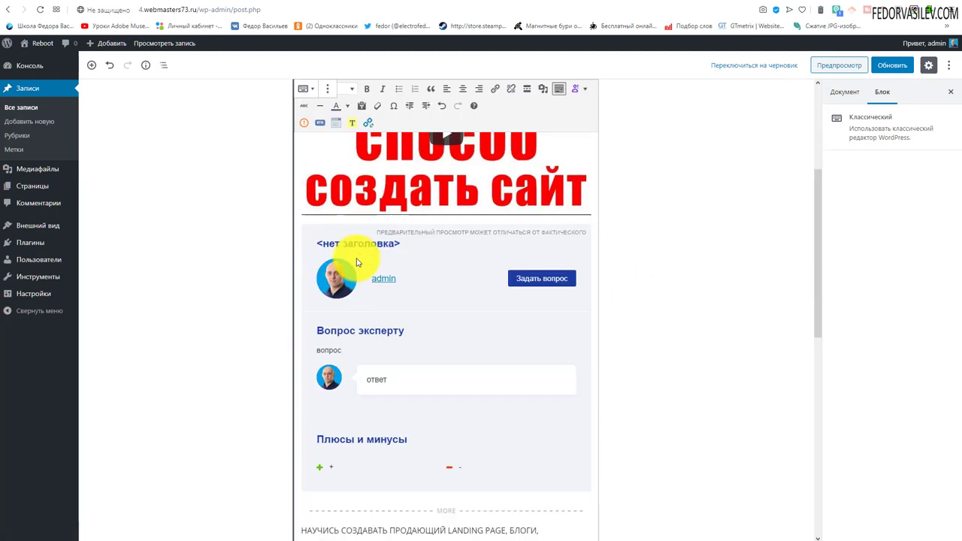
left_click(338, 224)
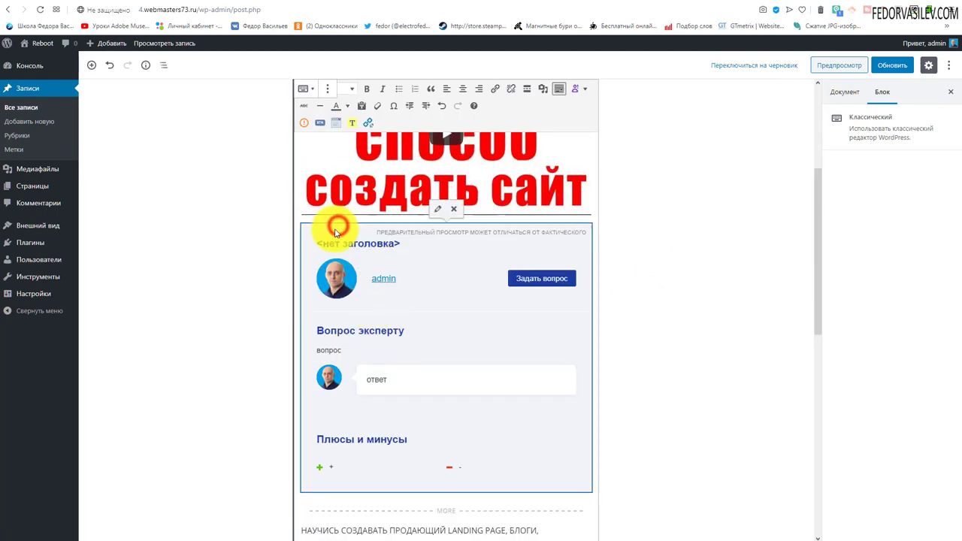
left_click(440, 214)
left_click(620, 70)
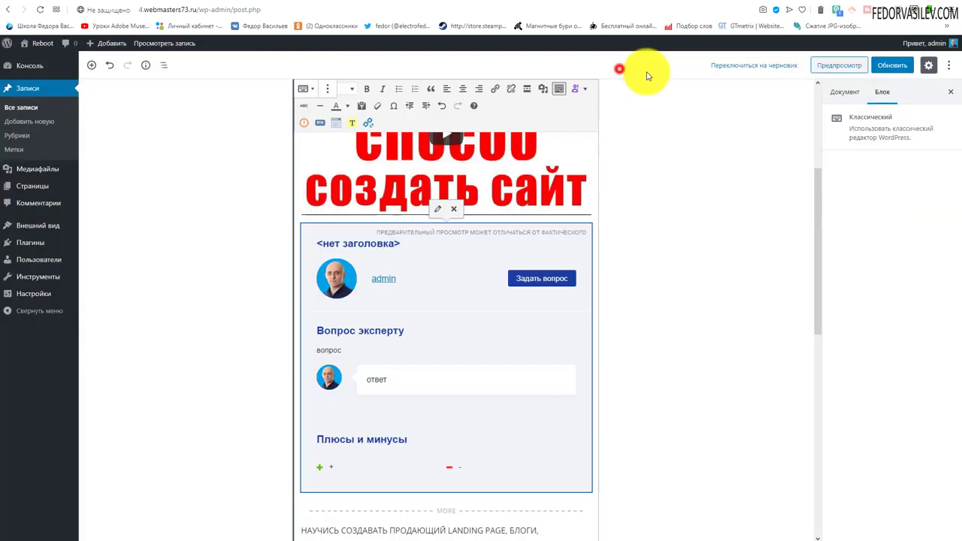
left_click(899, 67)
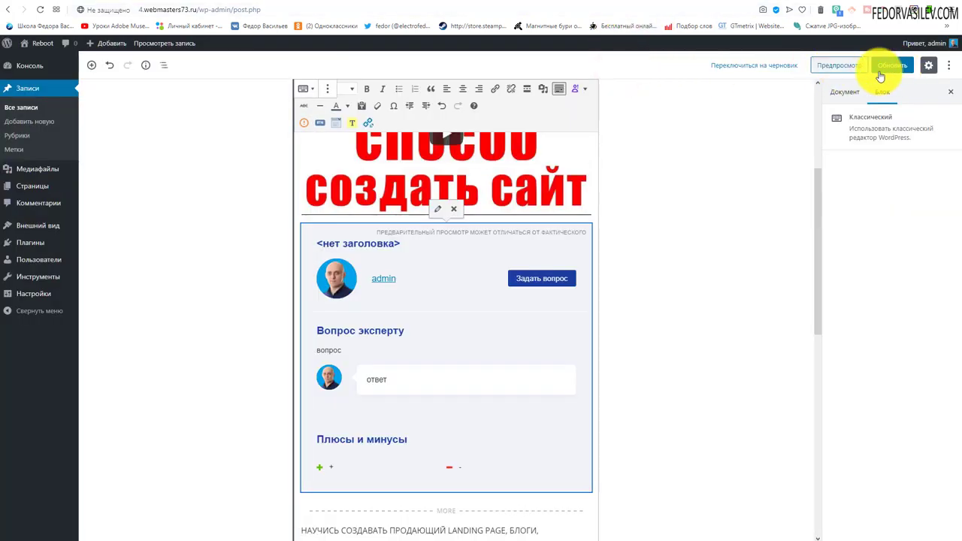
Switch to the published post and test the popup form of the expert block's Задать вопрос button.
left_click(571, 3)
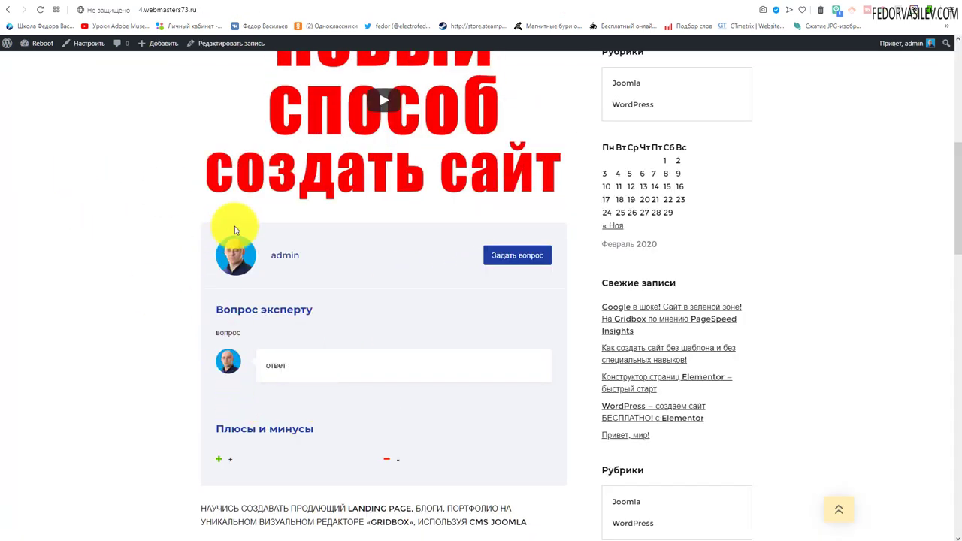
left_click(496, 256)
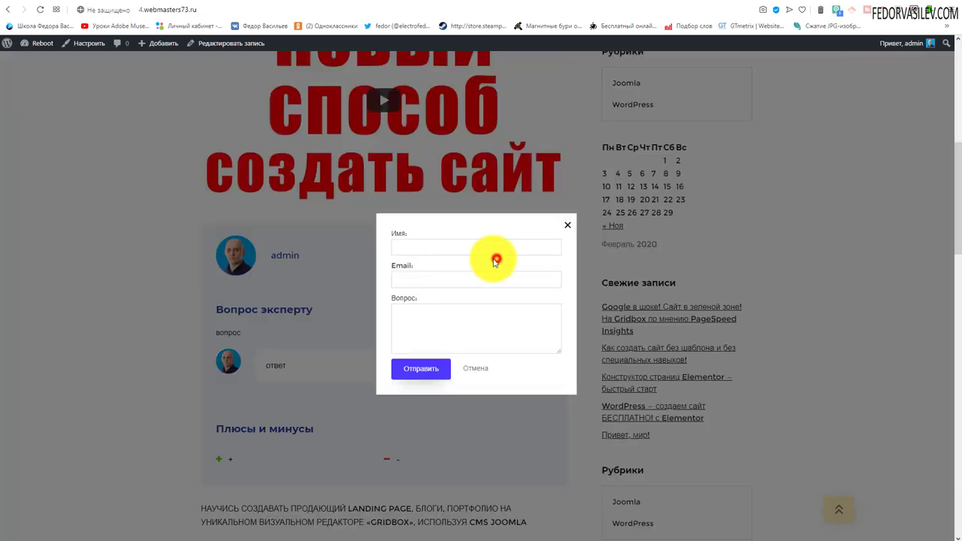
left_click(569, 225)
Back in the post editor, change the expert block's Задать вопрос action to Коментарии and update the post.
left_click(481, 3)
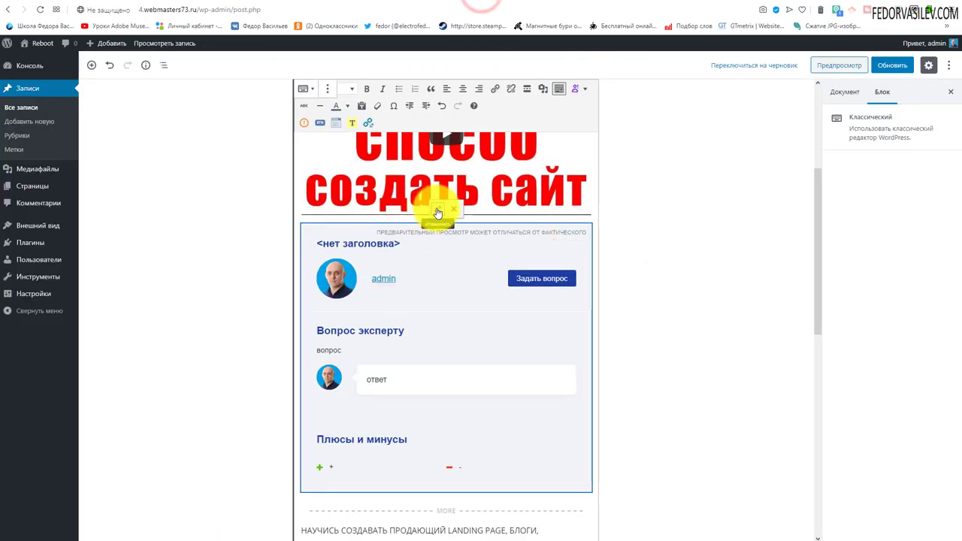
left_click(436, 205)
left_click(364, 151)
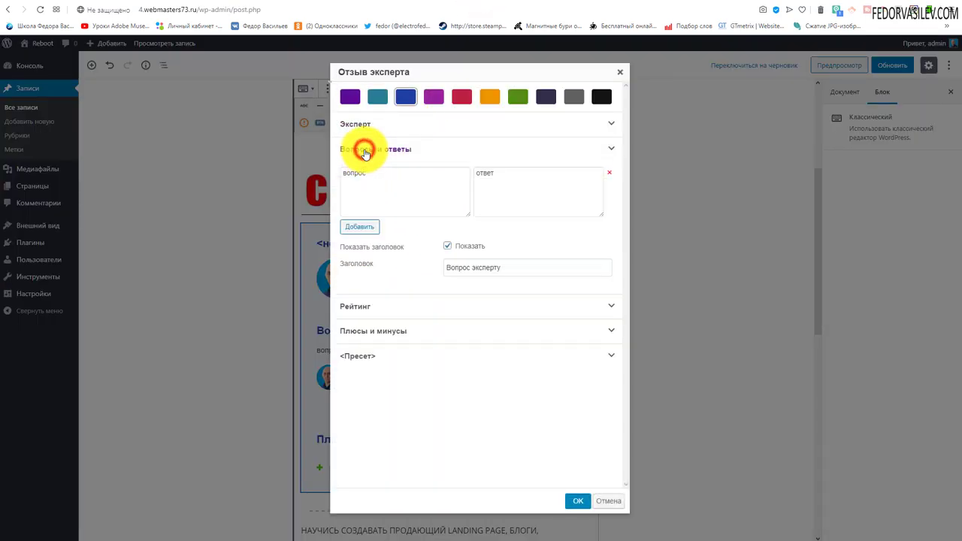
left_click(358, 122)
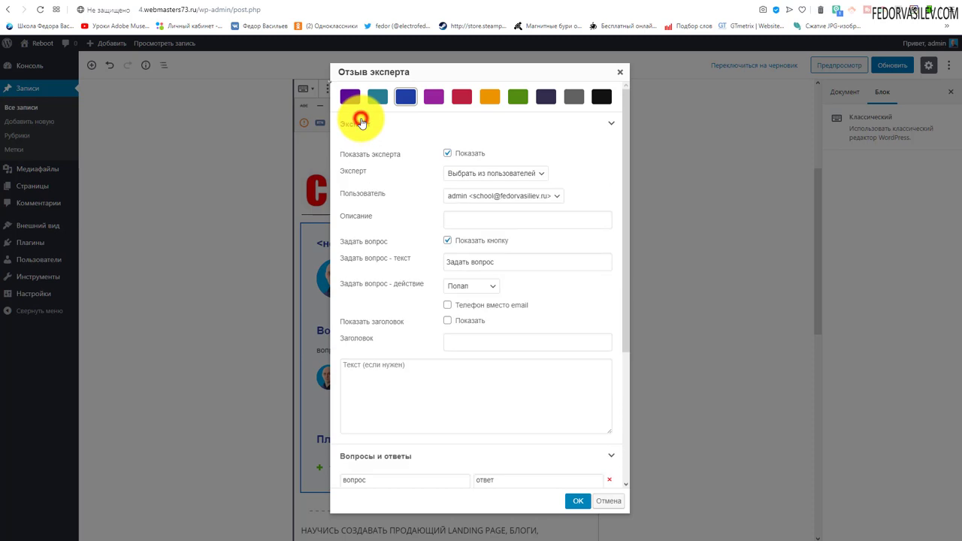
left_click(474, 308)
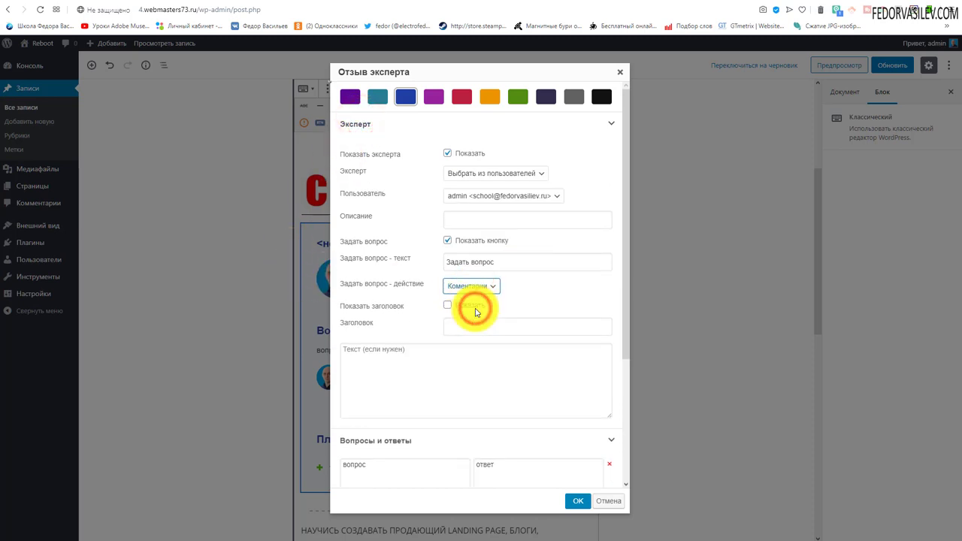
scroll(474, 286, "down", 2)
left_click(578, 502)
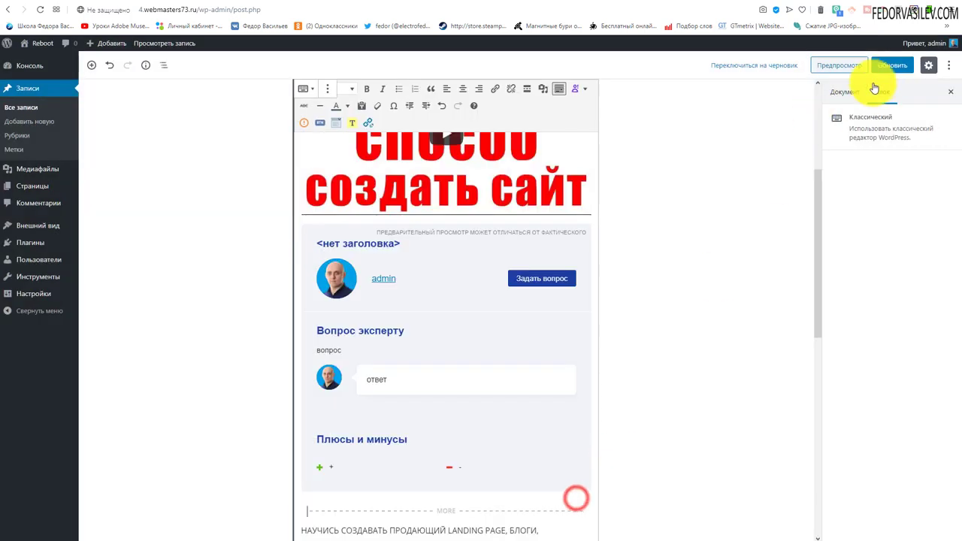
left_click(892, 65)
Reload the published post and check the Задать вопрос button and the comment form further down the page.
left_click(547, 1)
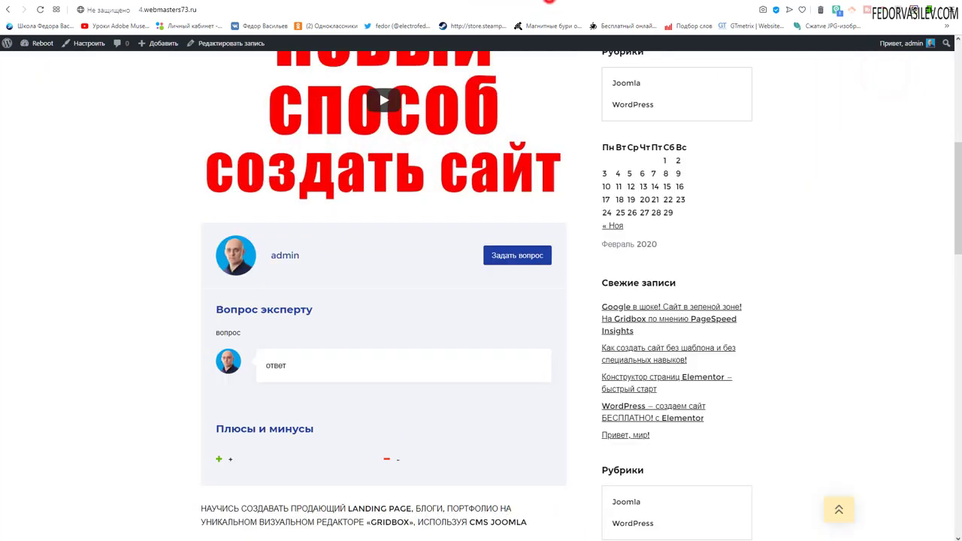
left_click(35, 13)
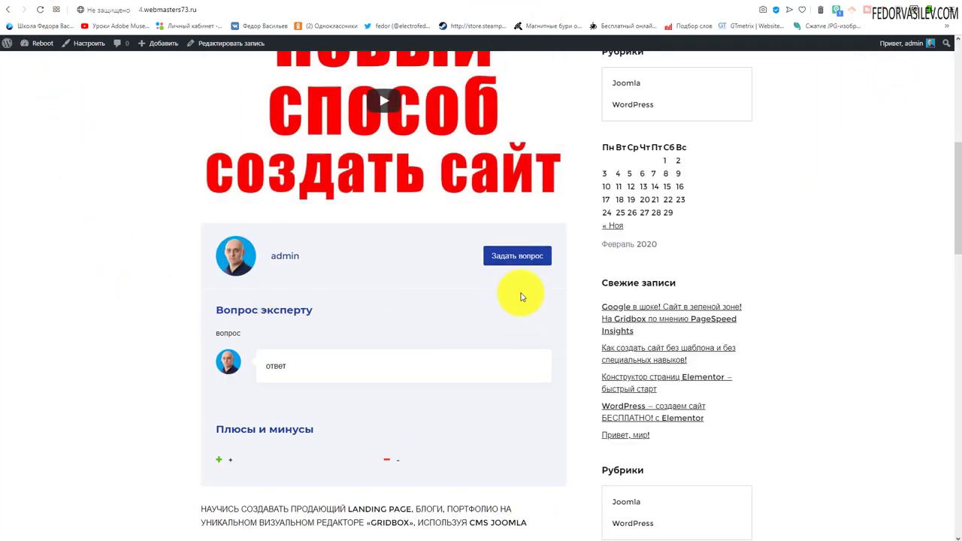
scroll(516, 286, "down", 2)
scroll(518, 262, "down", 5)
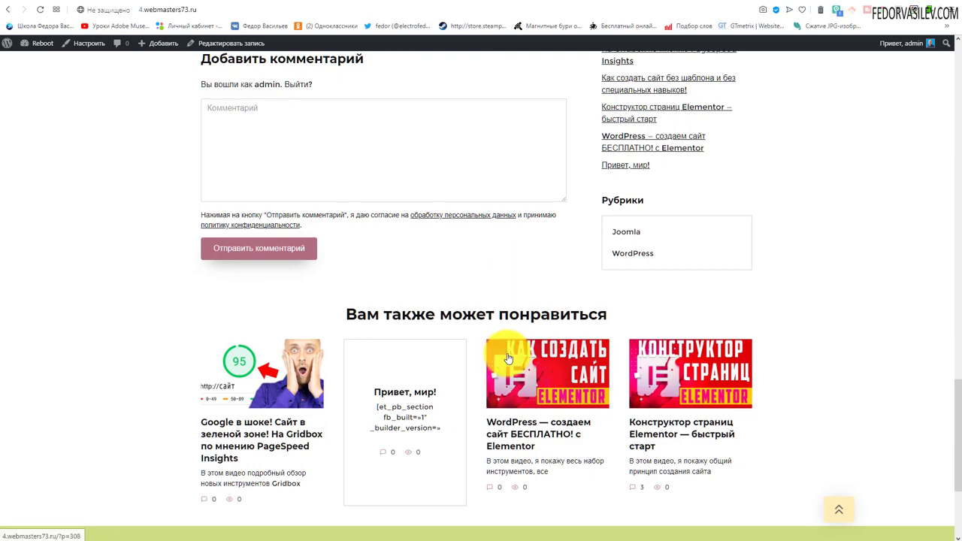
scroll(288, 323, "up", 2)
In the post editor, start adding a likes block below the expert block and review its style and size options.
left_click(297, 264)
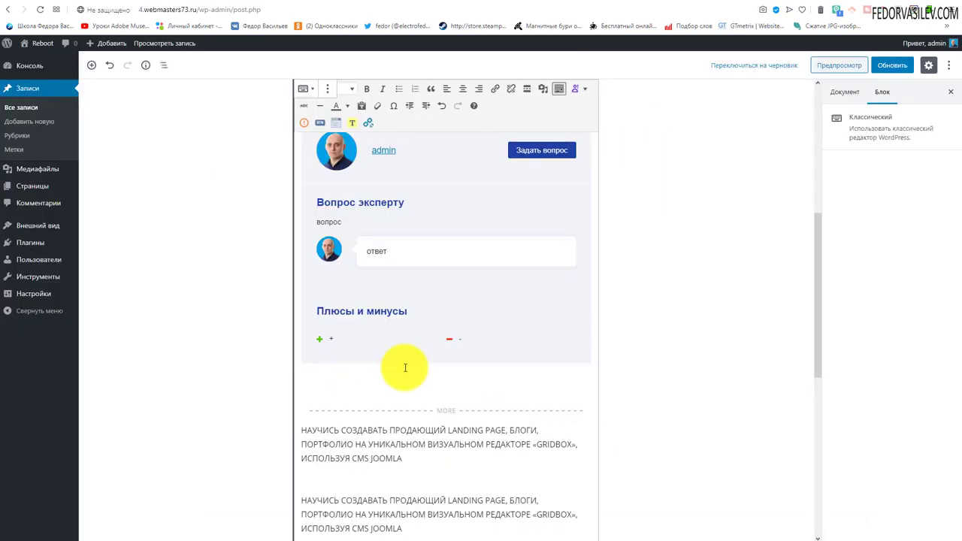
scroll(496, 211, "up", 4)
left_click(583, 124)
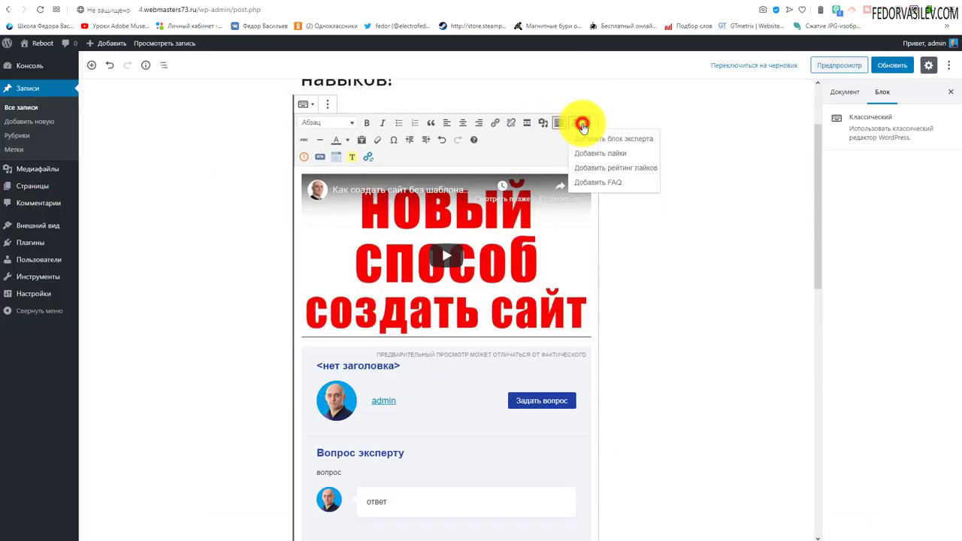
left_click(601, 156)
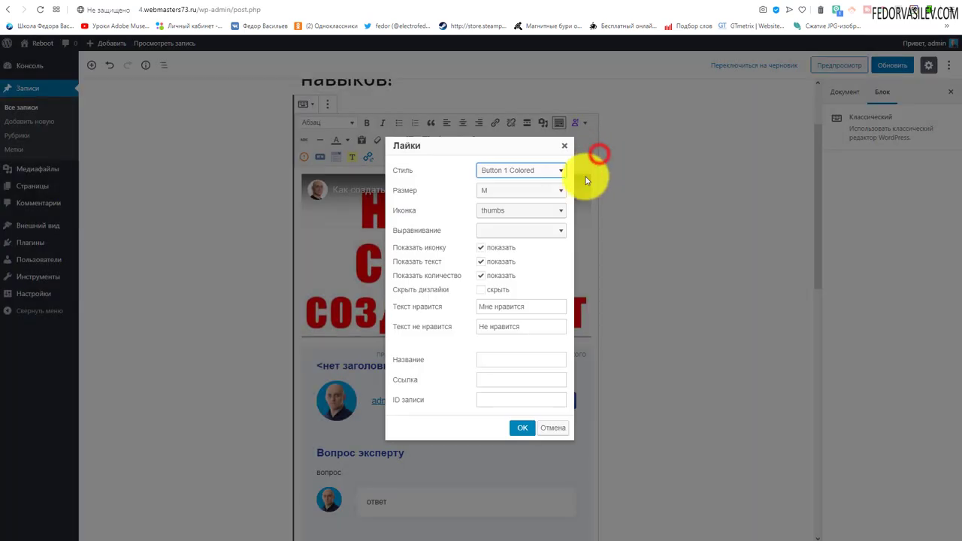
left_click(506, 176)
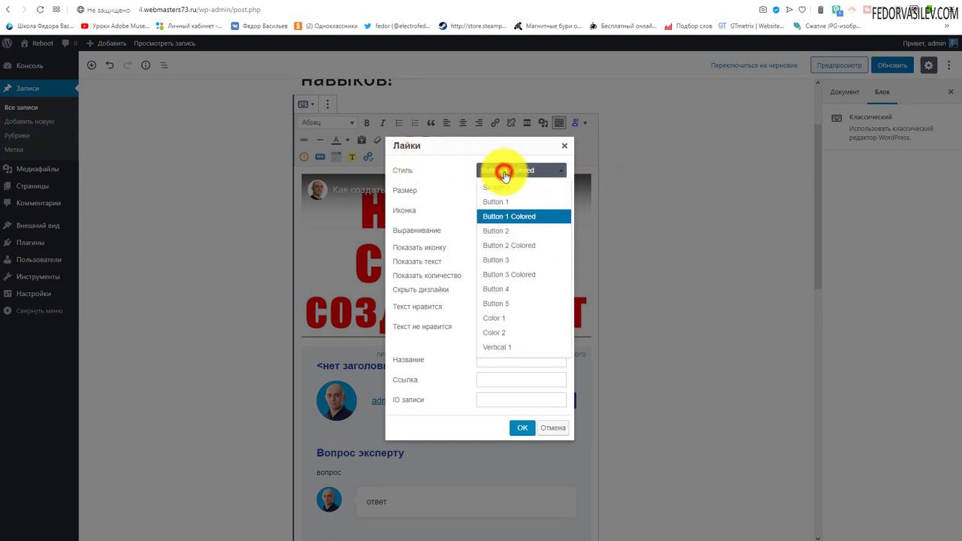
left_click(436, 172)
left_click(502, 174)
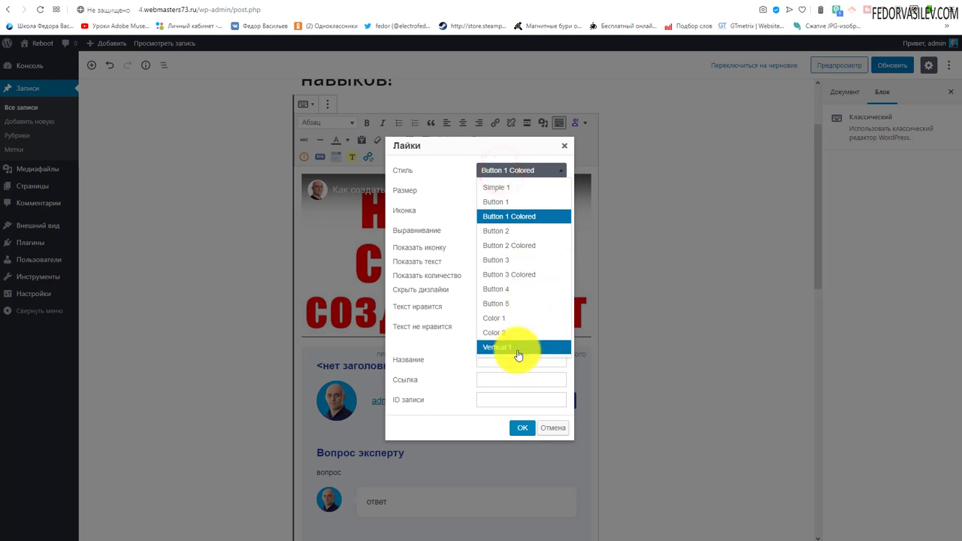
left_click(436, 188)
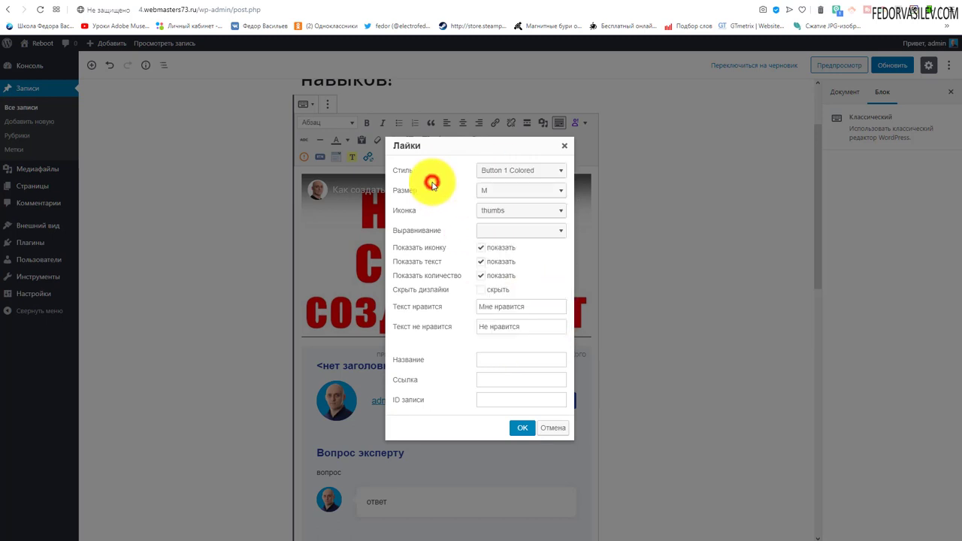
left_click(502, 192)
left_click(430, 188)
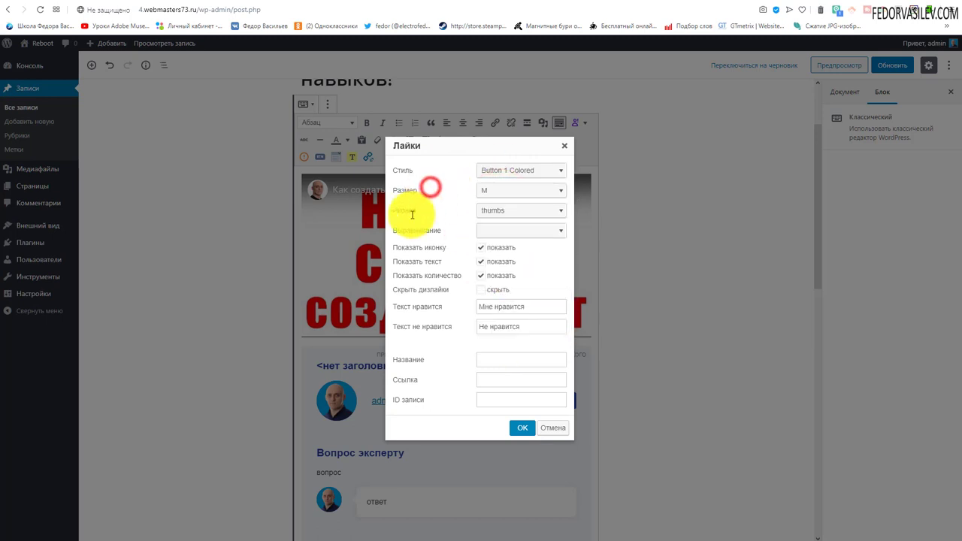
Set the likes icon to arrow-2 and the alignment to center, keep the Мне нравится text, and insert the block.
left_click(499, 212)
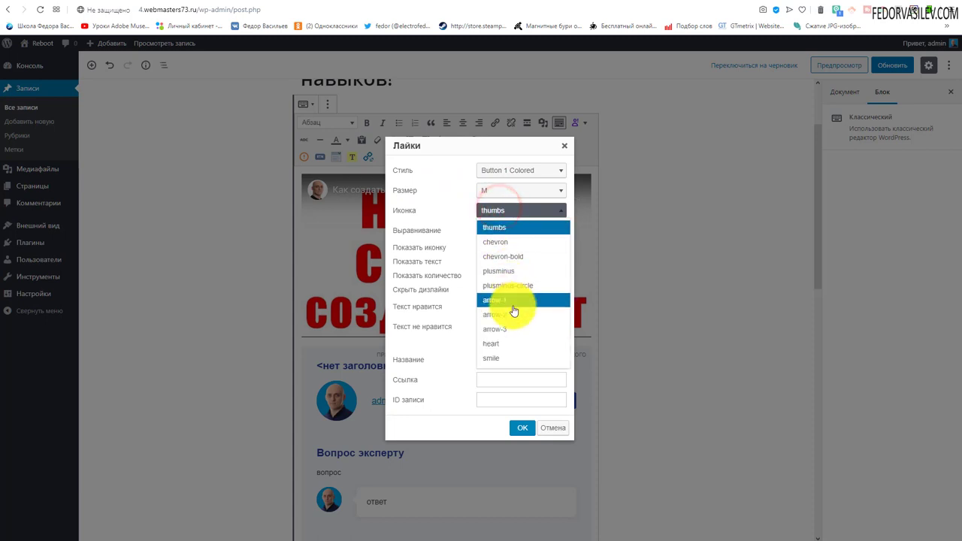
left_click(514, 307)
left_click(520, 233)
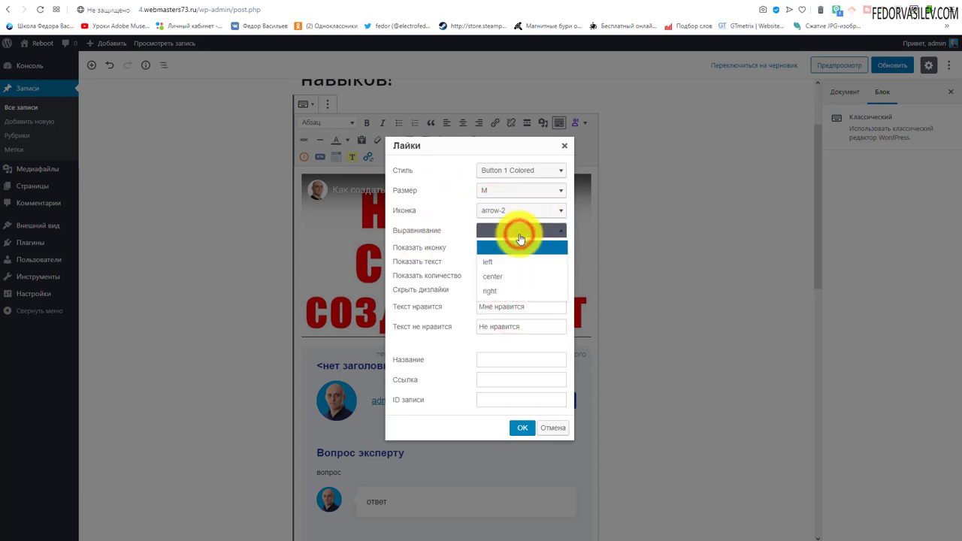
left_click(496, 277)
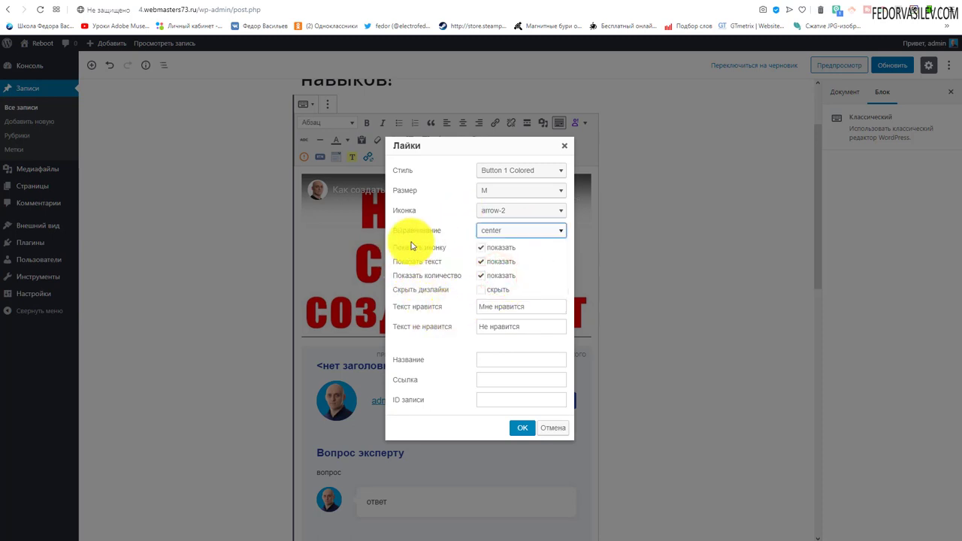
triple_click(528, 307)
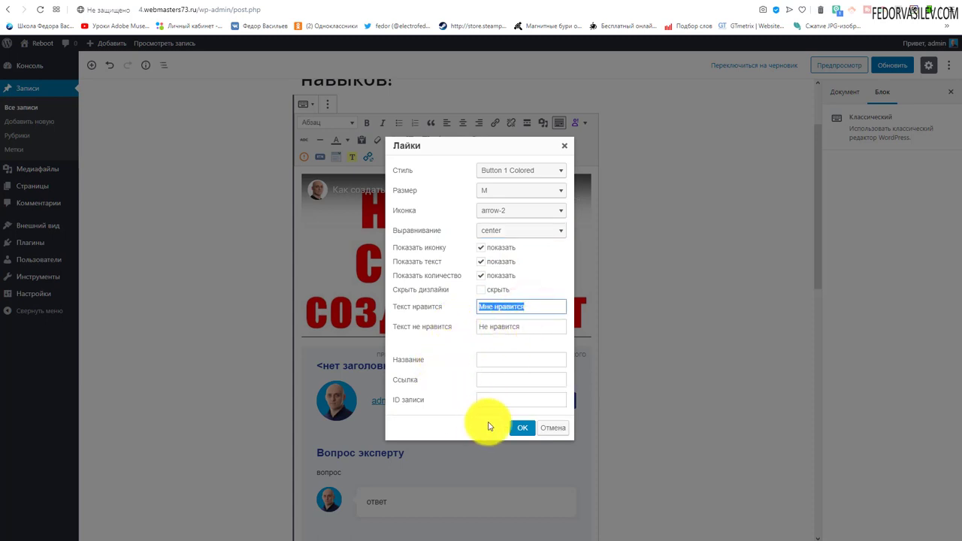
left_click(522, 427)
Update the post with the likes block and view the like and dislike buttons on the published page.
scroll(536, 486, "down", 3)
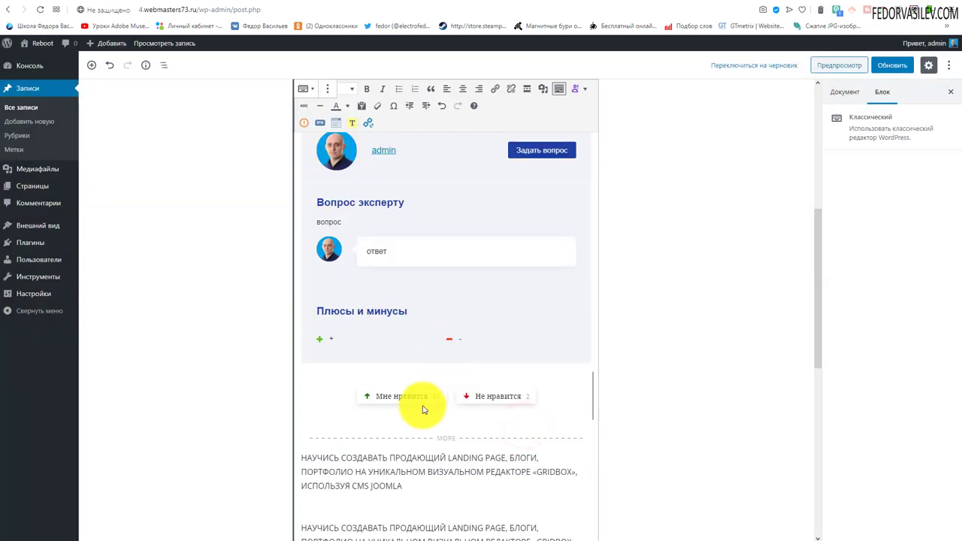
left_click(894, 65)
left_click(577, 1)
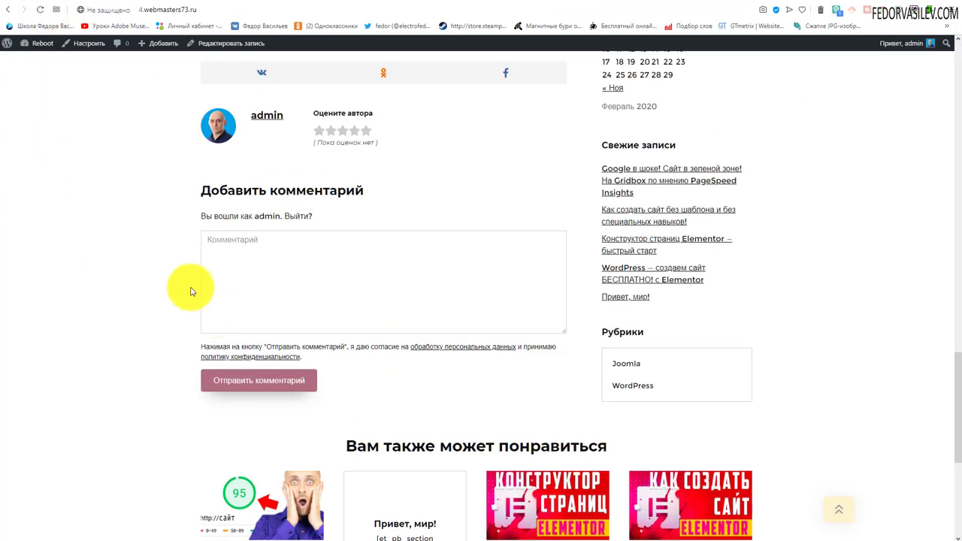
scroll(130, 267, "up", 8)
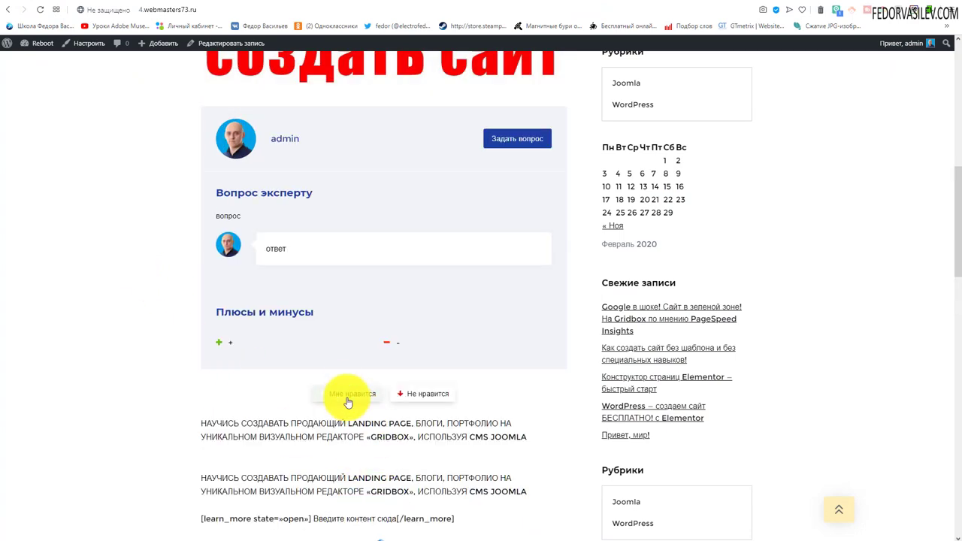
Test the likes block on the published page by voting Мне нравится and switching the vote to Не нравится.
left_click(342, 397)
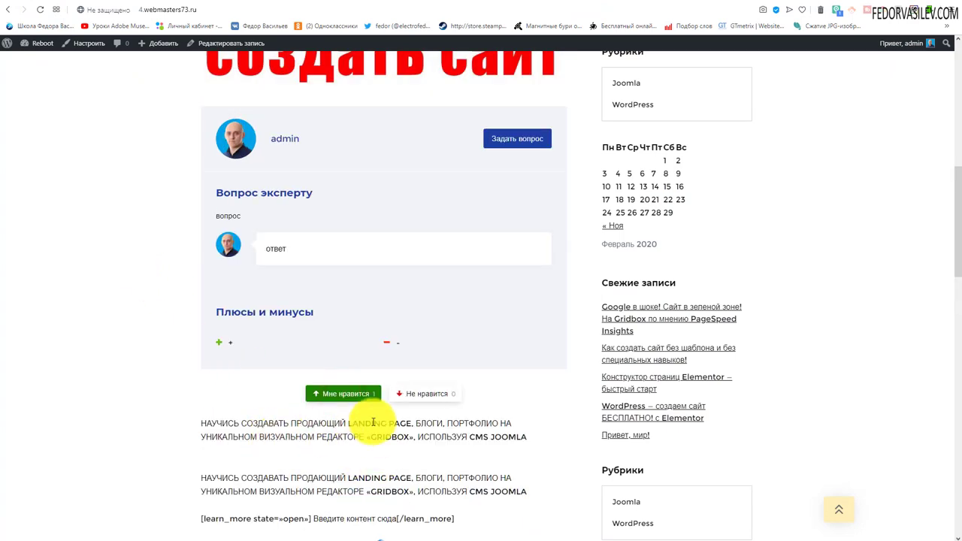
left_click(429, 399)
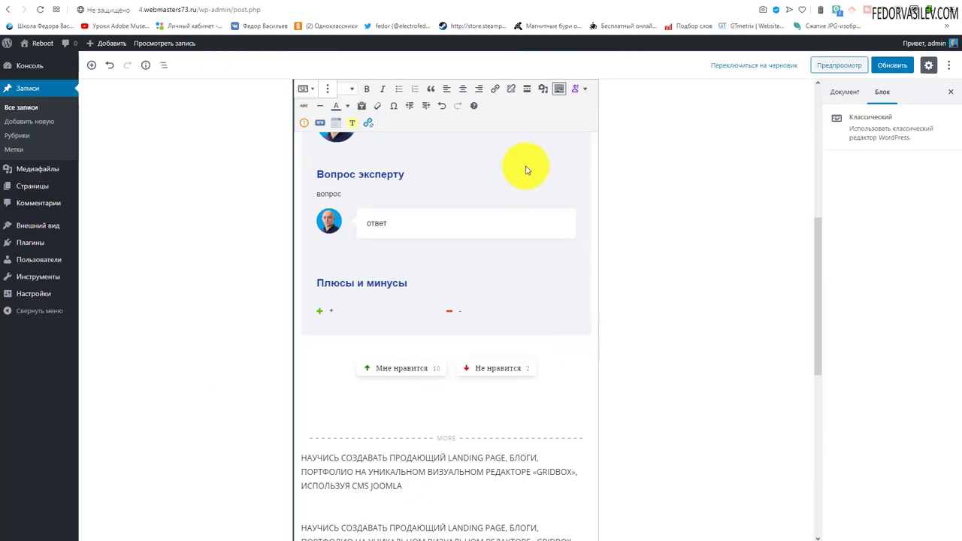
In the post editor, insert a likes rating below the likes block with the title Итоговая таблица рейтинга and style Table 1.
left_click(578, 91)
left_click(603, 137)
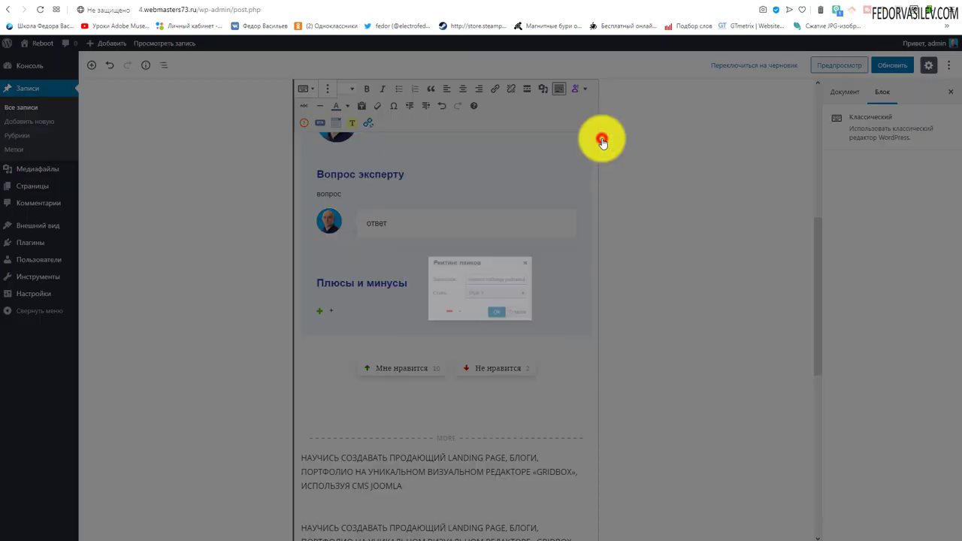
left_click(459, 276)
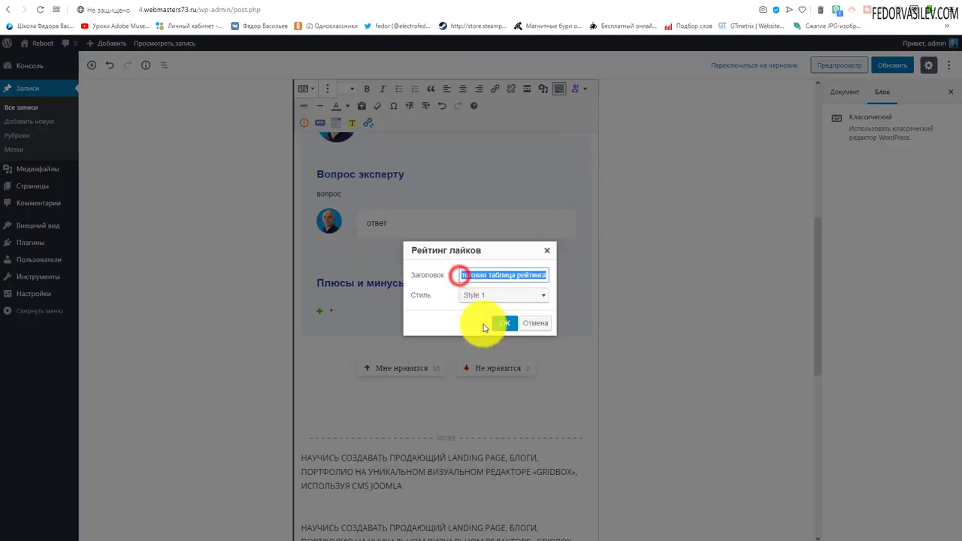
left_click(476, 294)
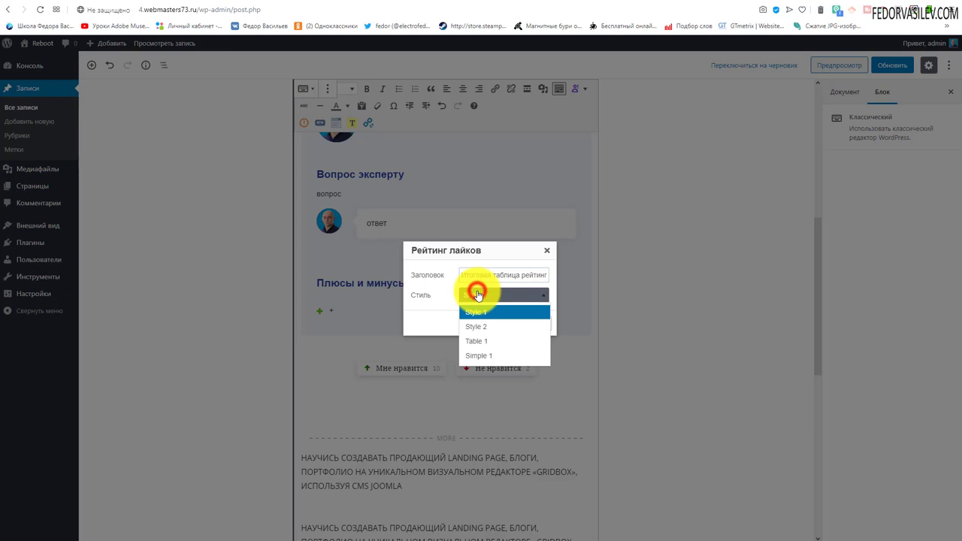
left_click(499, 341)
left_click(508, 325)
scroll(451, 325, "down", 2)
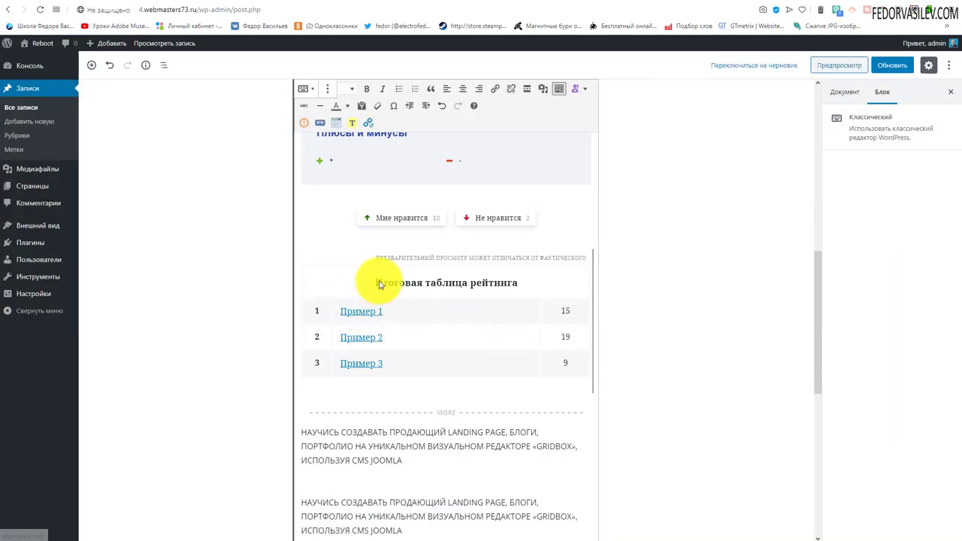
left_click(451, 366)
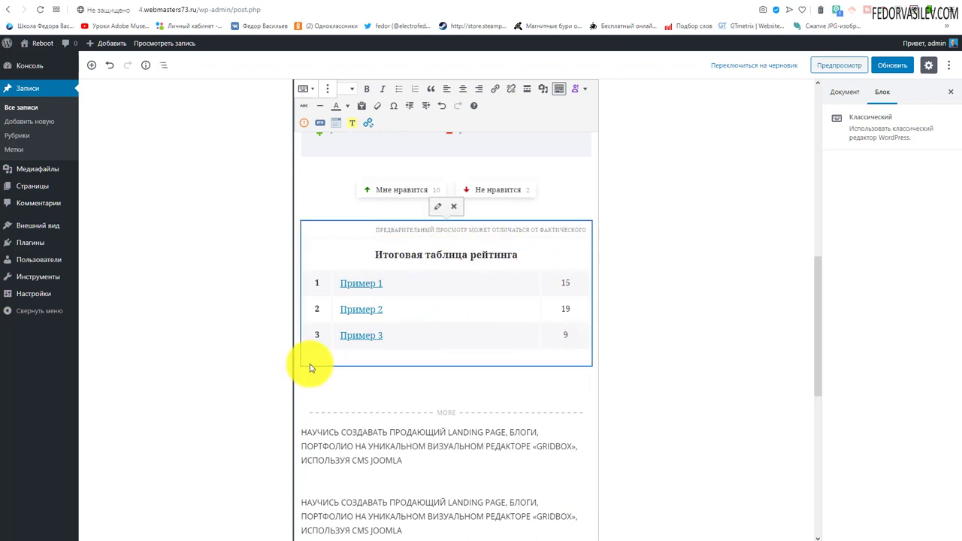
Start an FAQ block below the rating table, using the green colour and Style 3.
left_click(308, 382)
scroll(418, 414, "up", 3)
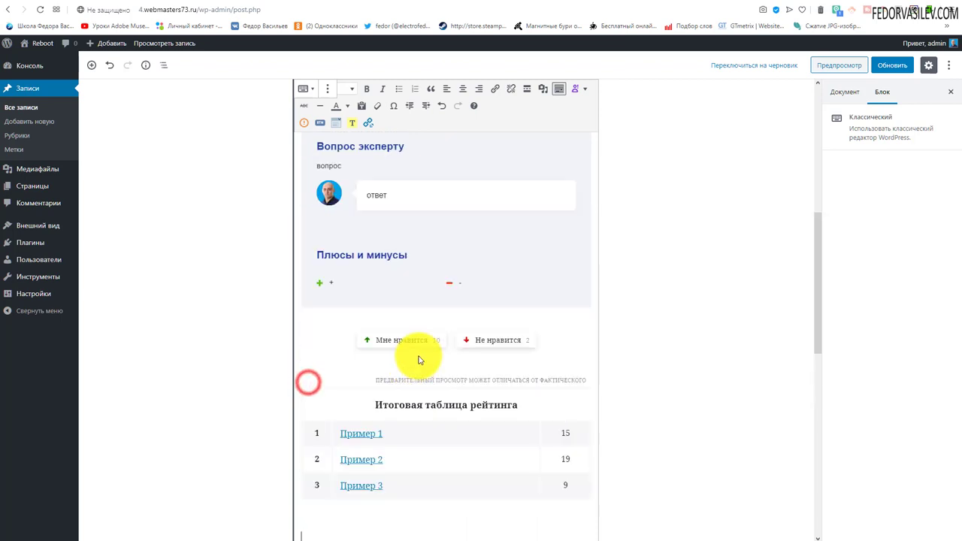
left_click(580, 88)
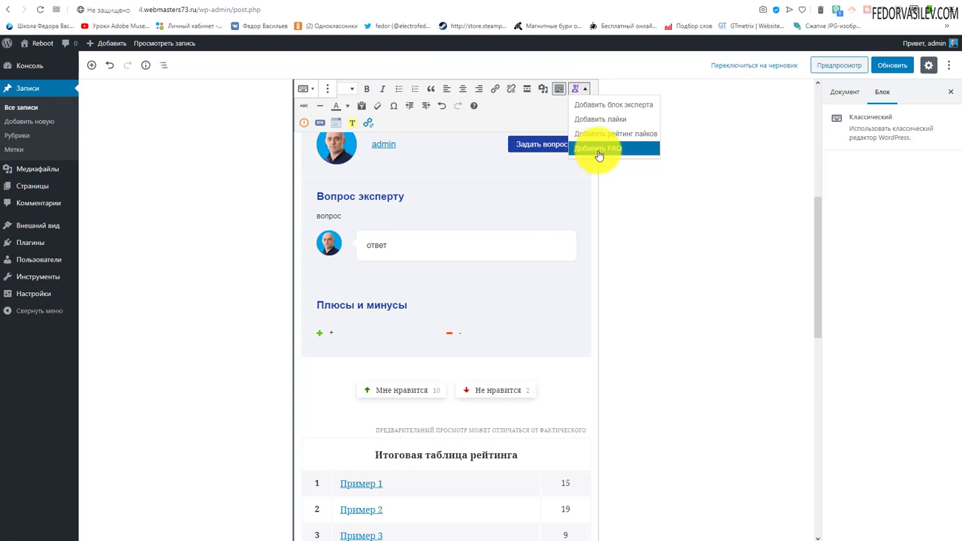
left_click(598, 151)
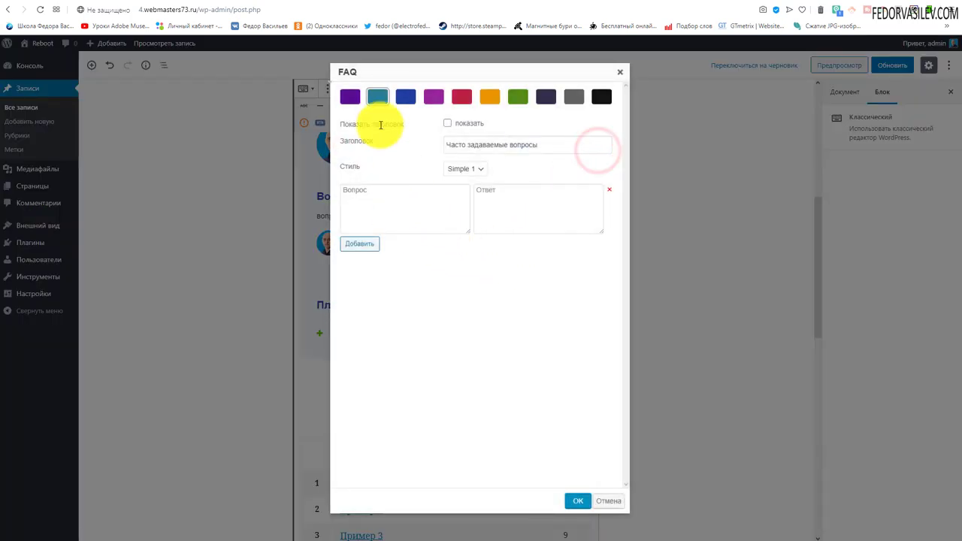
left_click(516, 99)
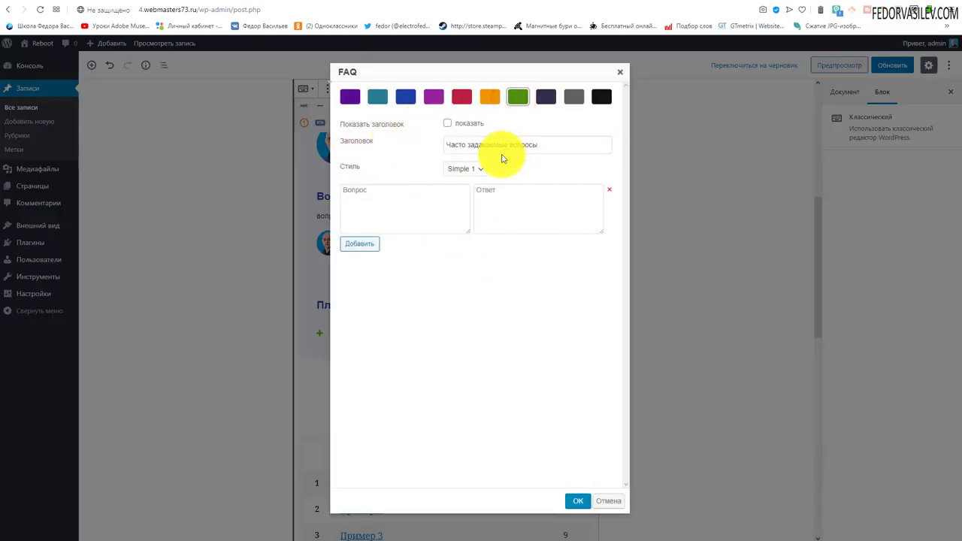
Fill in three FAQ entries with question 1 and answer 2, and insert the block into the post.
left_click(455, 208)
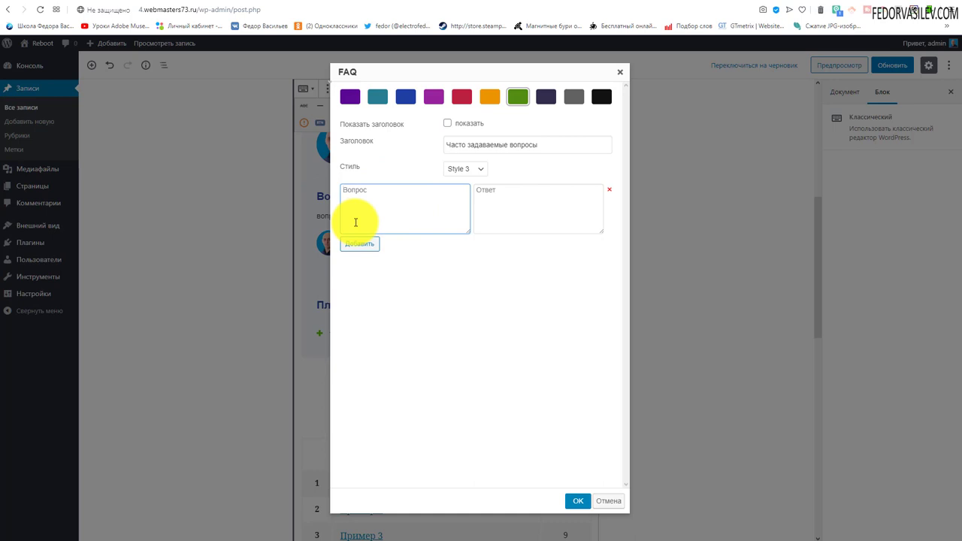
left_click(517, 199)
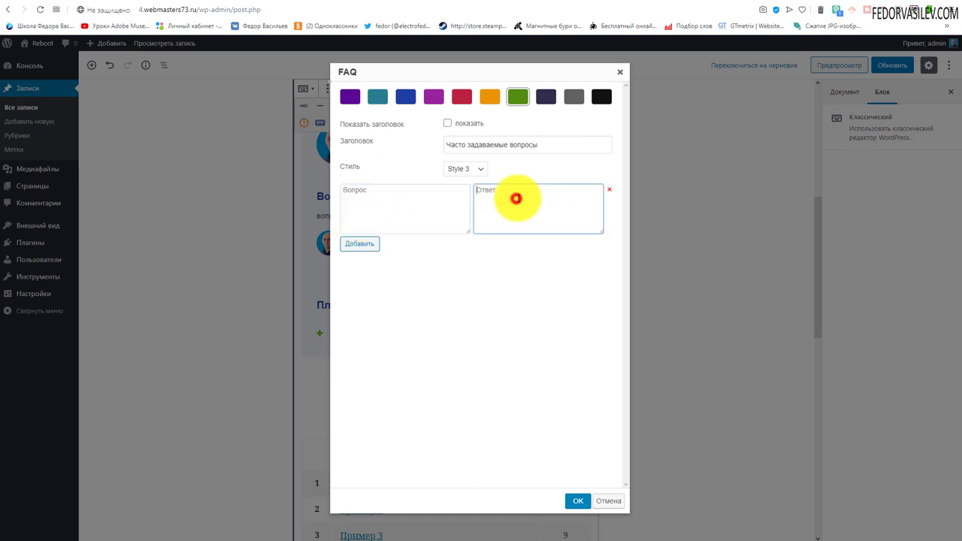
left_click(360, 245)
left_click(356, 298)
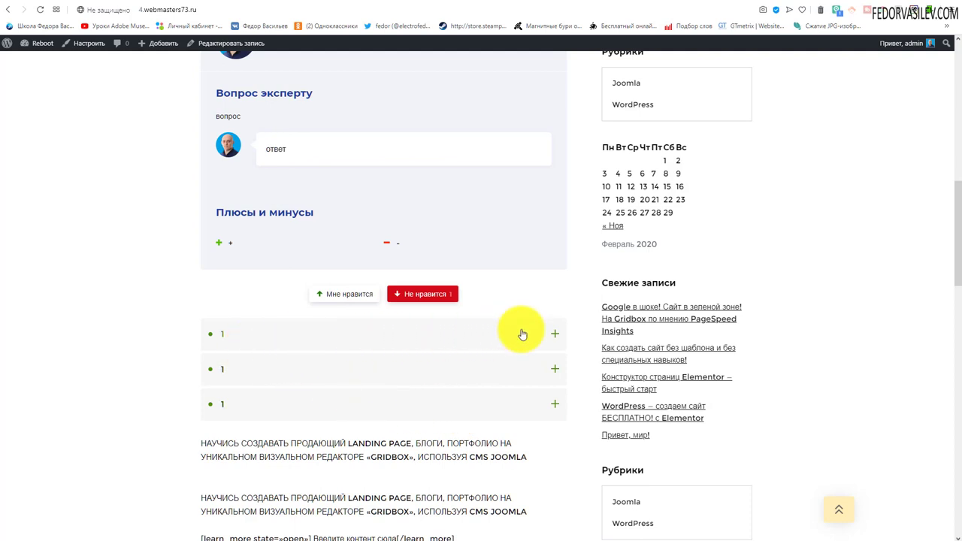
On the published page, expand and collapse the FAQ questions to check their answers.
left_click(285, 334)
left_click(260, 335)
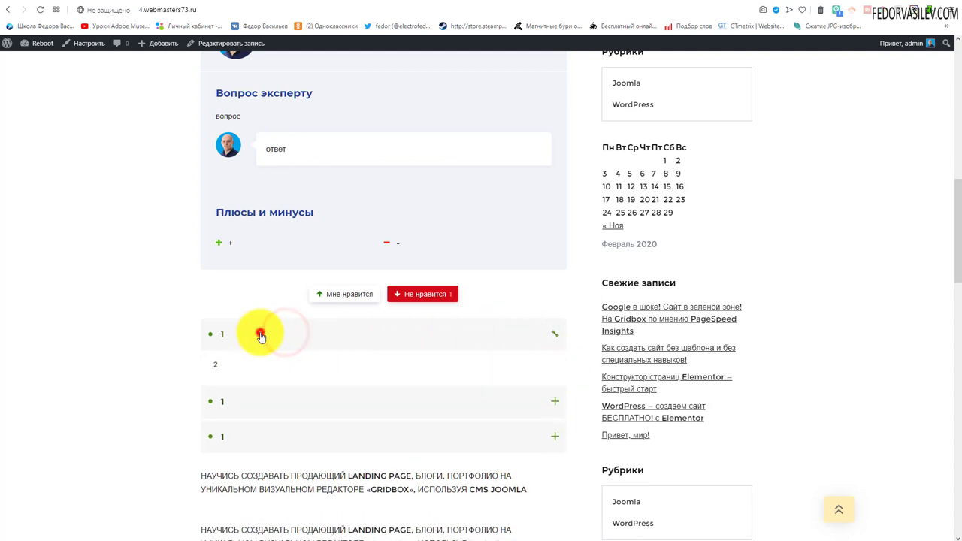
left_click(265, 370)
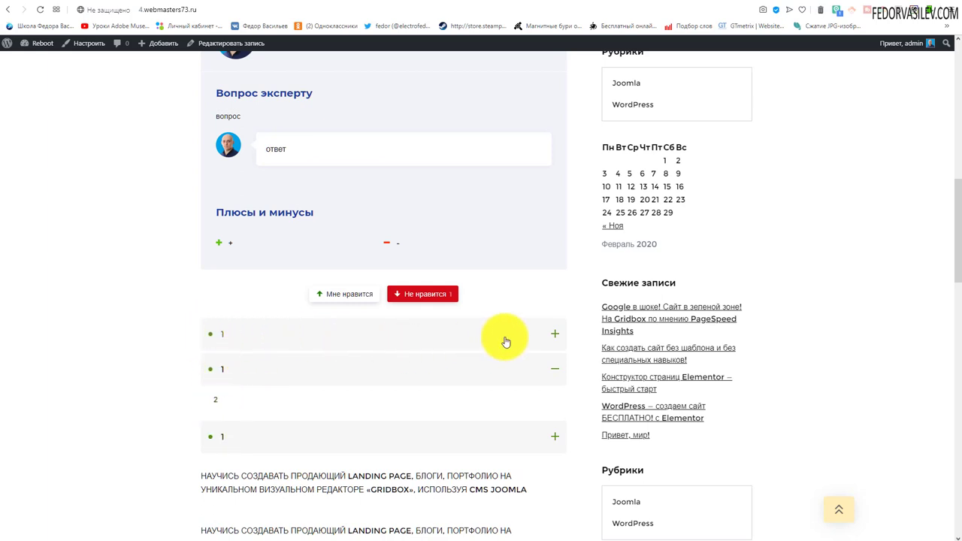
left_click(293, 335)
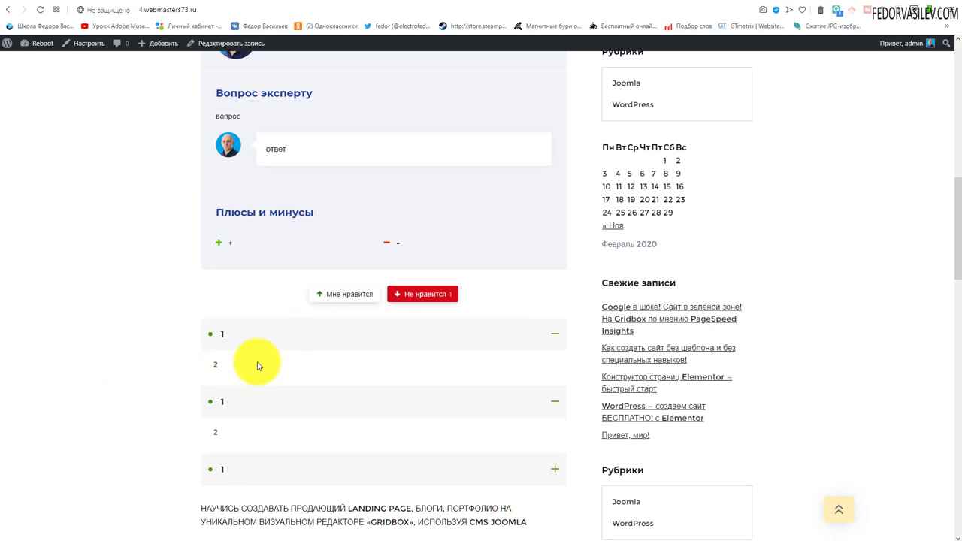
left_click_drag(225, 367, 178, 366)
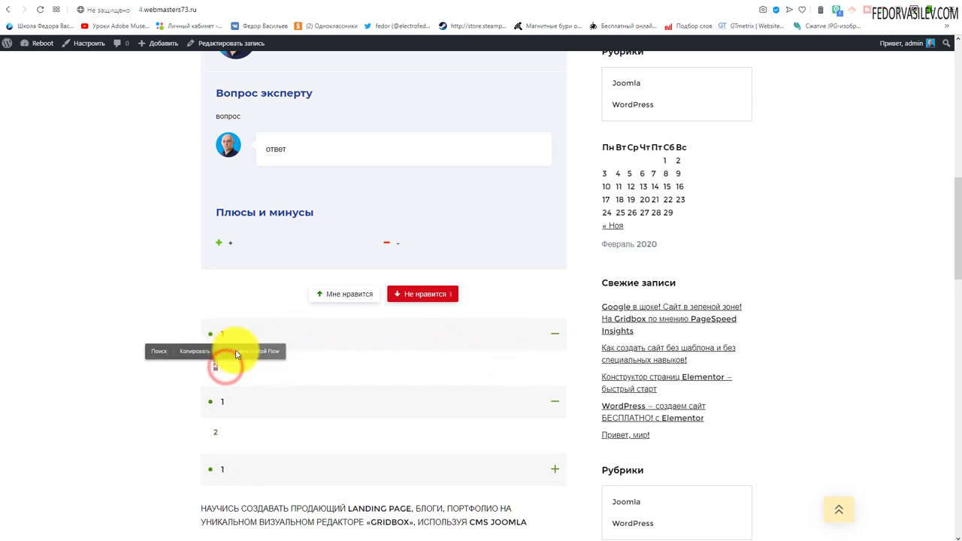
Reload the published page and review the article from its heading through the expert block, likes buttons and FAQ.
key("F5")
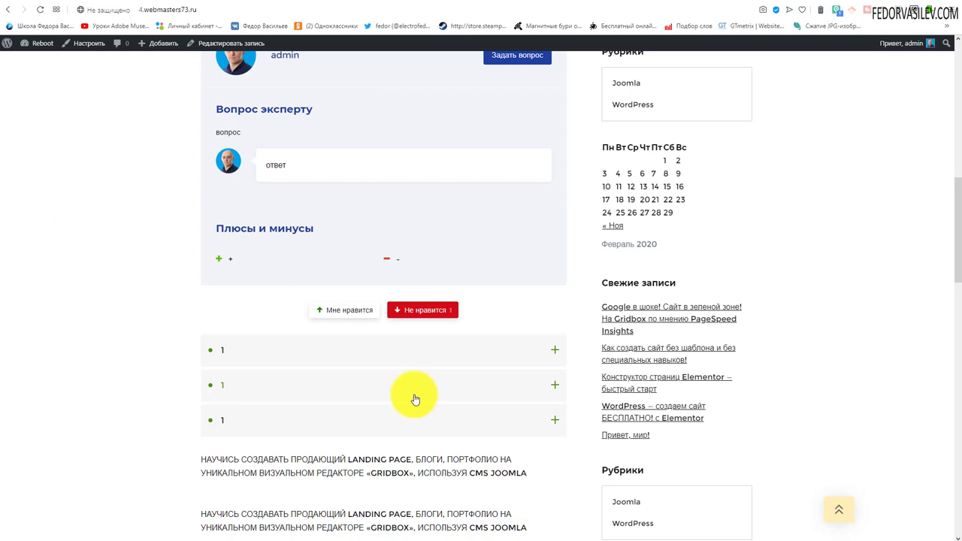
scroll(414, 400, "up", 3)
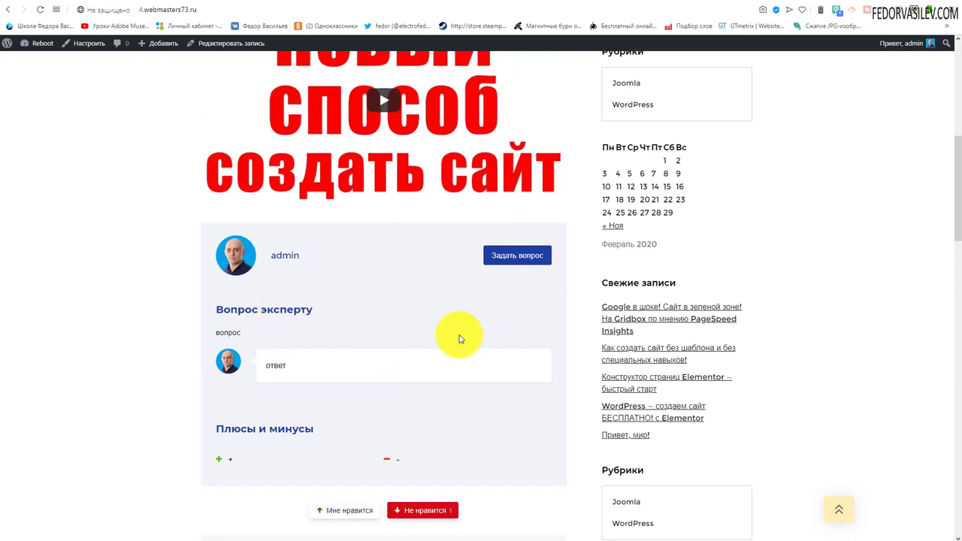
scroll(462, 339, "up", 3)
scroll(463, 339, "up", 3)
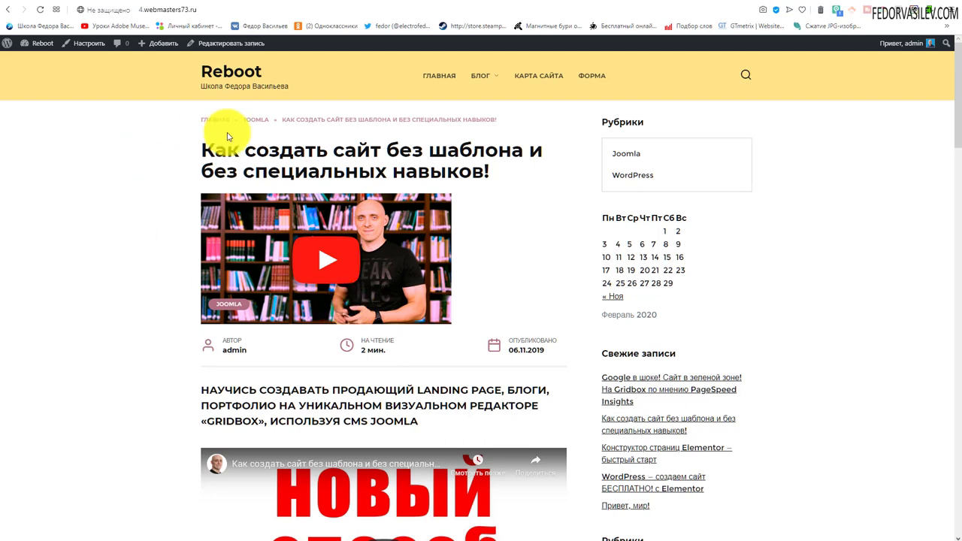
scroll(499, 194, "down", 6)
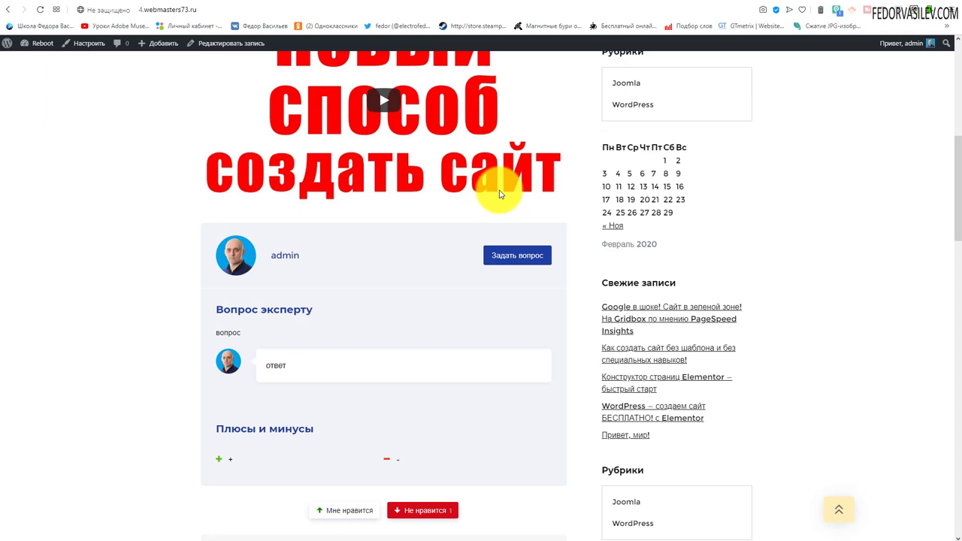
scroll(500, 194, "down", 1)
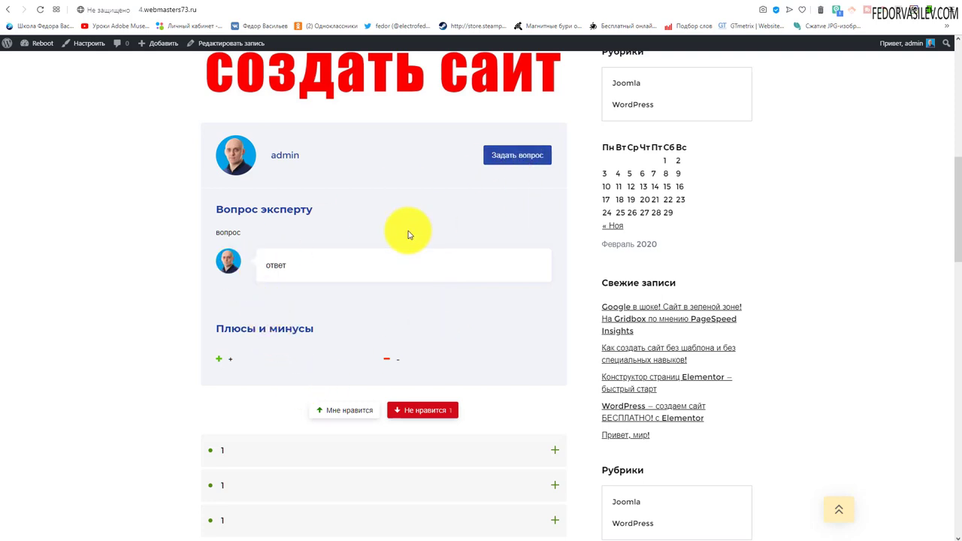
scroll(408, 235, "down", 2)
left_click(253, 301)
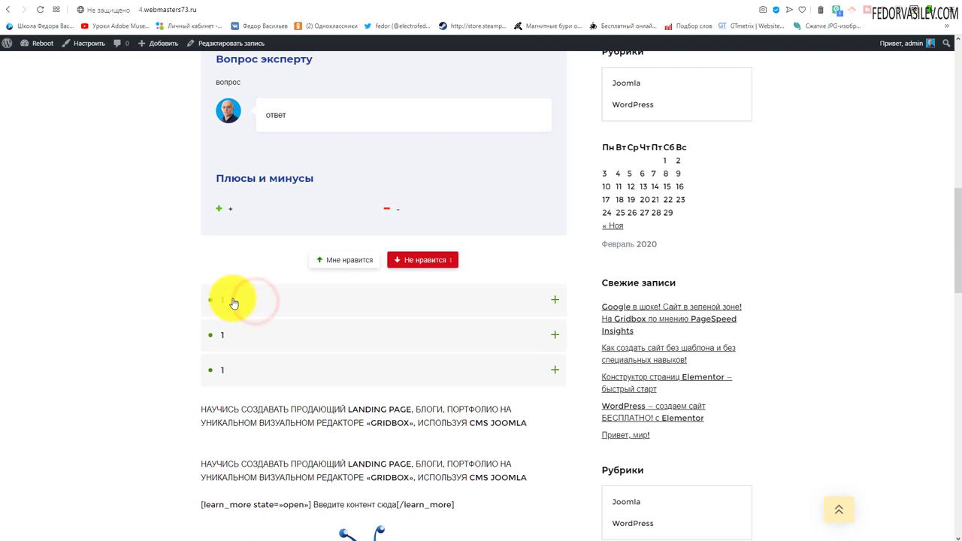
scroll(346, 301, "up", 3)
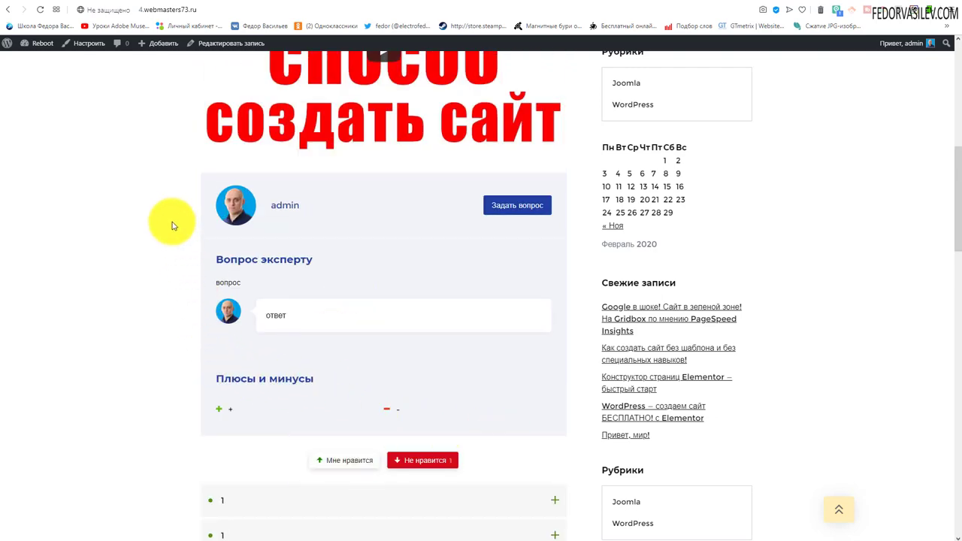
scroll(226, 346, "up", 1)
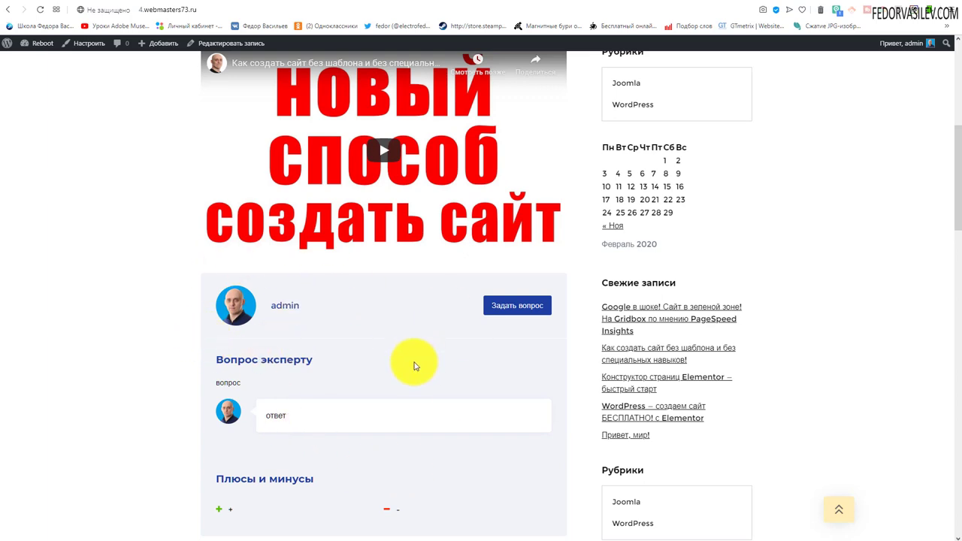
scroll(279, 401, "down", 1)
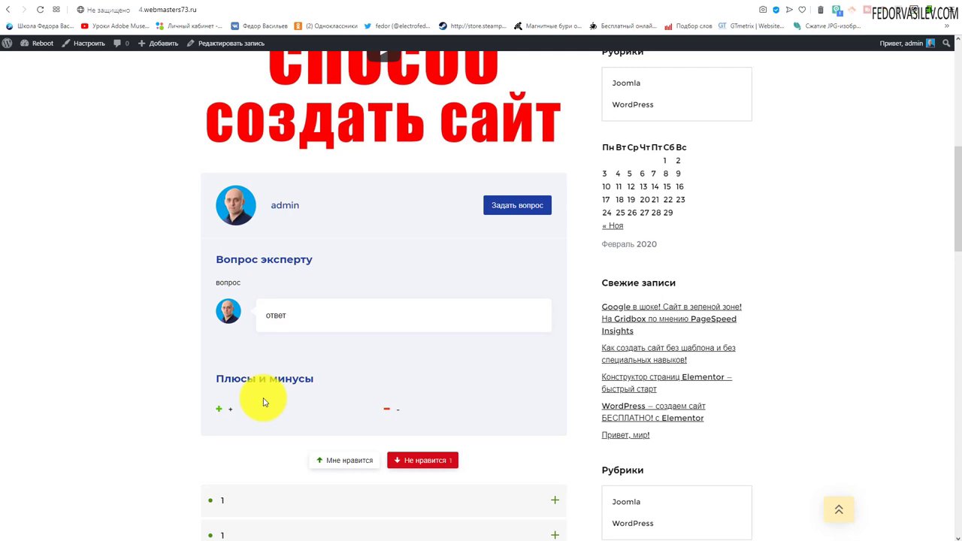
scroll(365, 394, "up", 3)
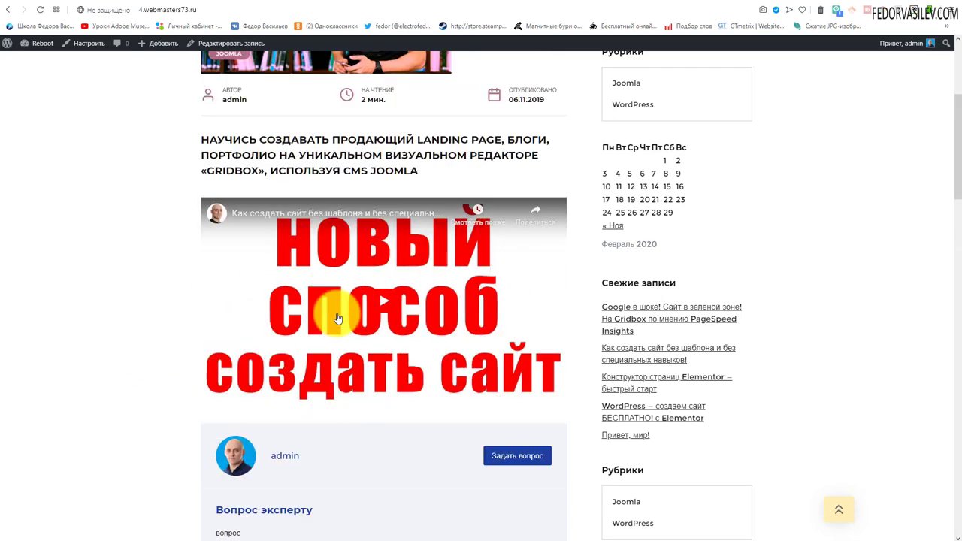
scroll(306, 218, "down", 4)
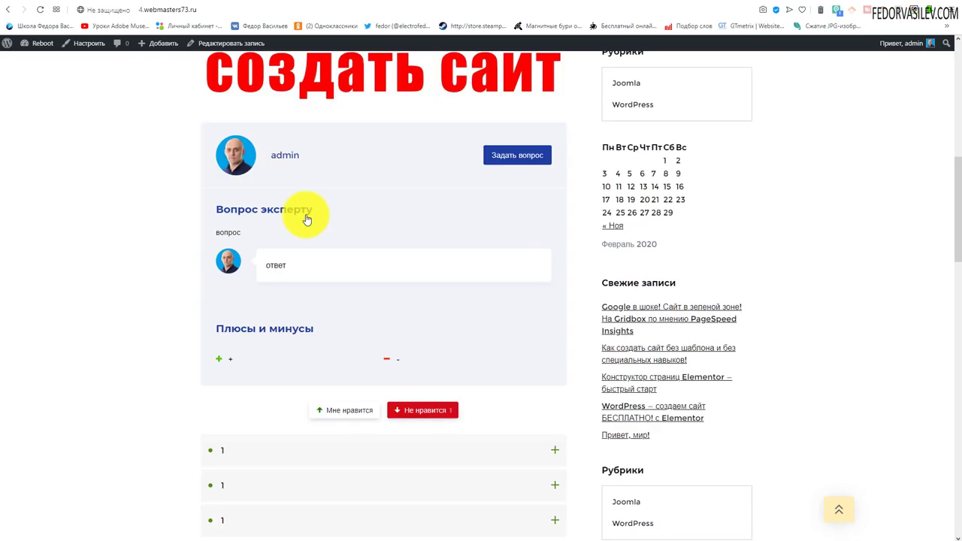